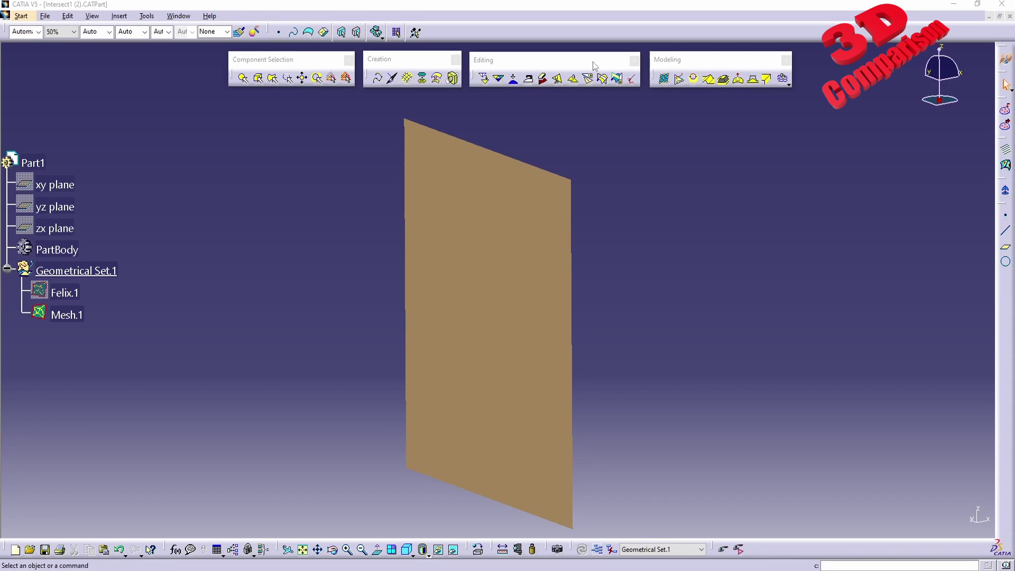
# Step: Import monkey2.stl as an STL mesh with a scale factor of 100 and the file unit set to millimetres
pyautogui.click(606, 80)
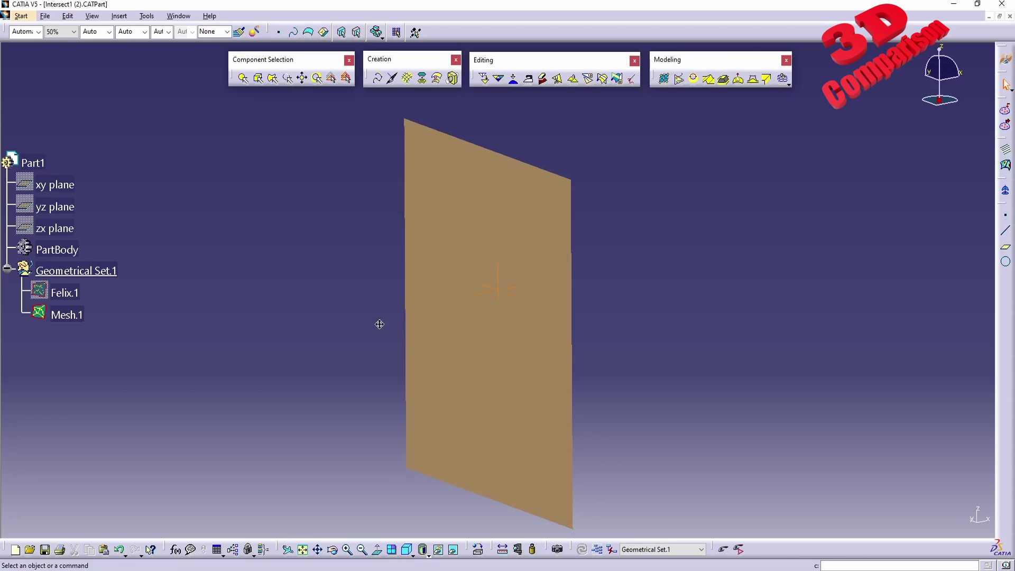
pyautogui.moveTo(380, 324); pyautogui.dragTo(514, 277, button='middle')
pyautogui.click(1005, 110)
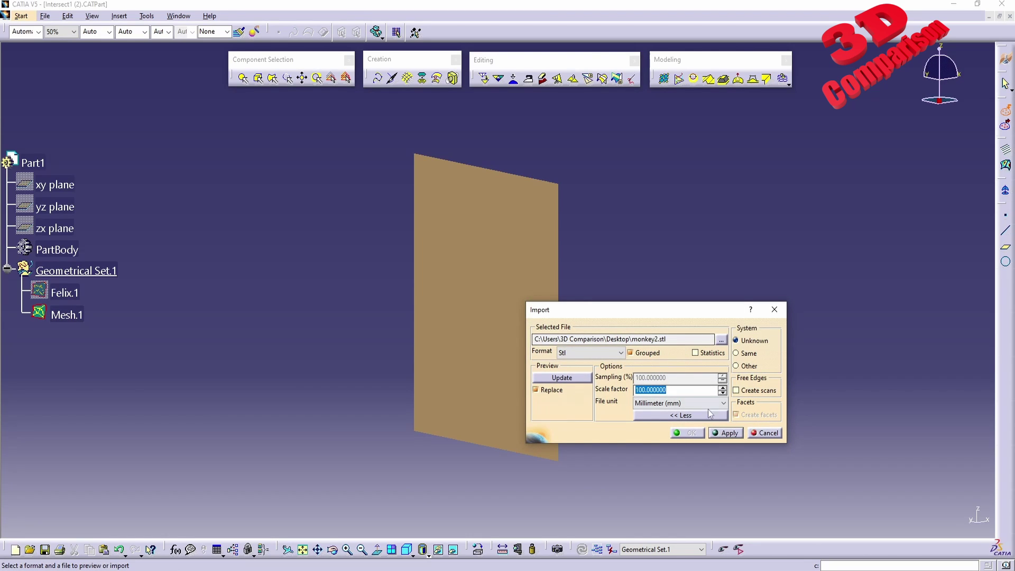
pyautogui.click(732, 436)
pyautogui.click(687, 433)
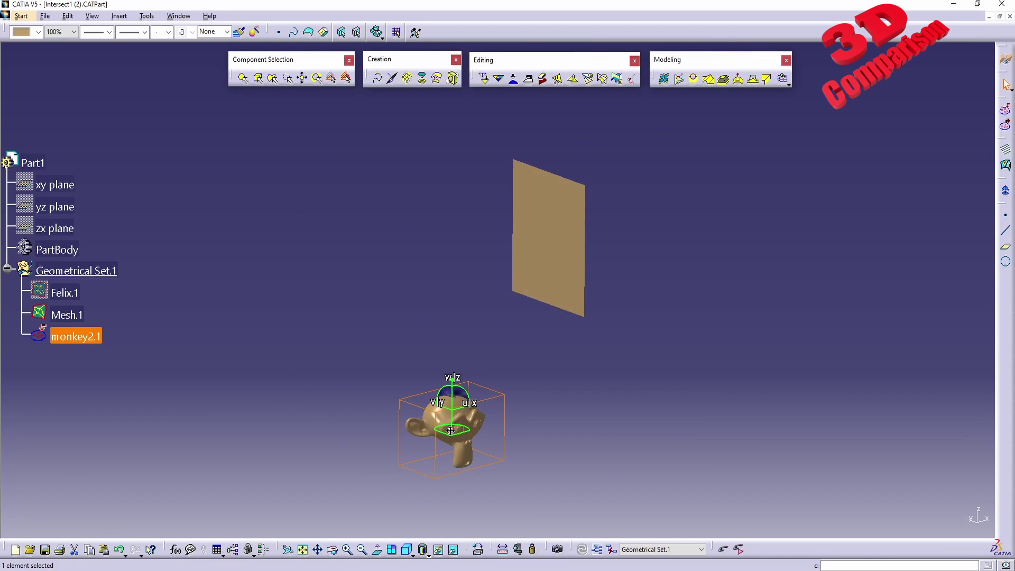
# Step: Move the monkey mesh onto the flat rectangular mesh and rotate it in 90-degree increments until its face projects through the flat mesh
pyautogui.moveTo(452, 423); pyautogui.dragTo(556, 265)
pyautogui.moveTo(556, 264); pyautogui.dragTo(491, 316, button='middle')
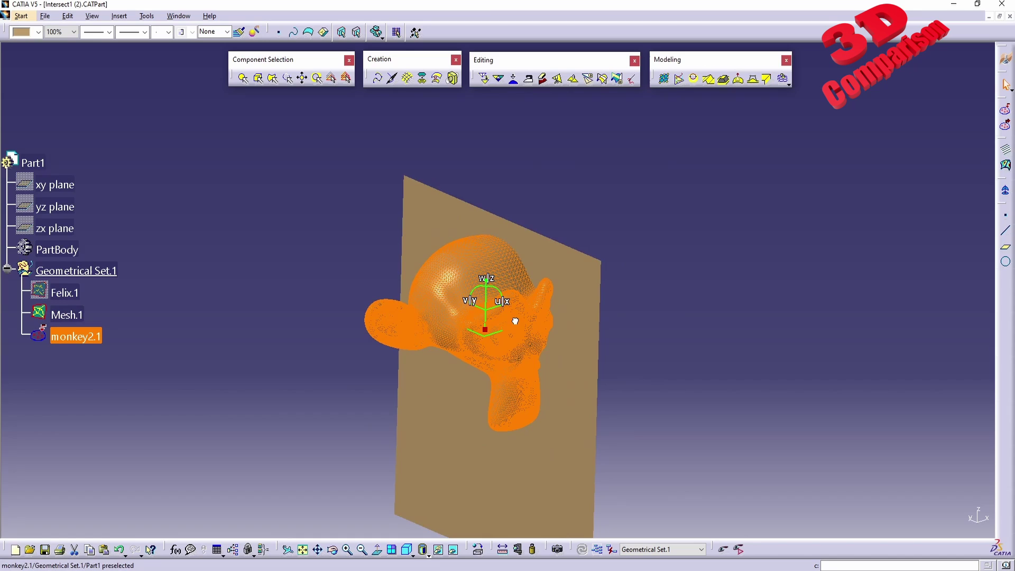
pyautogui.rightClick(485, 329)
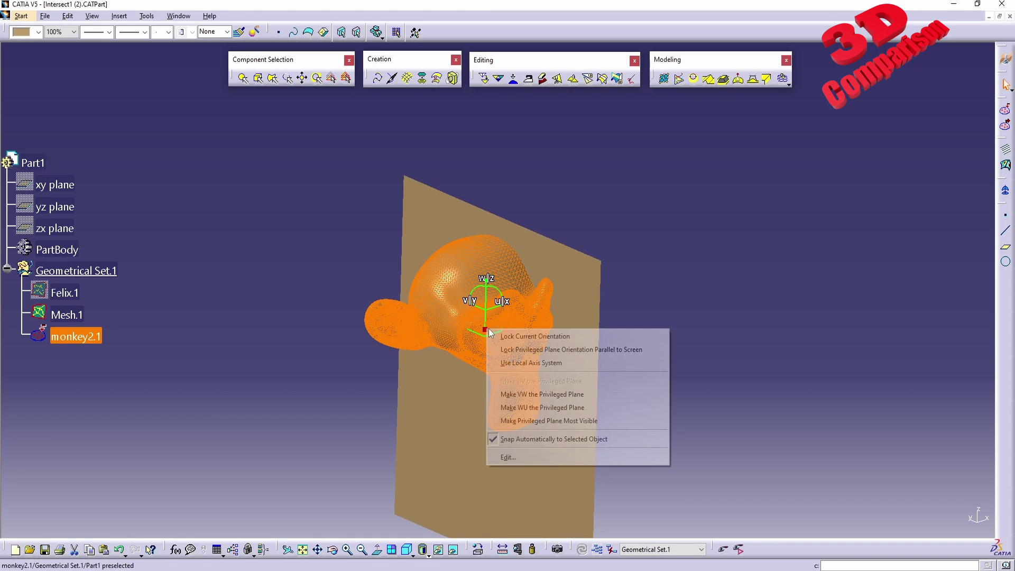
pyautogui.click(531, 456)
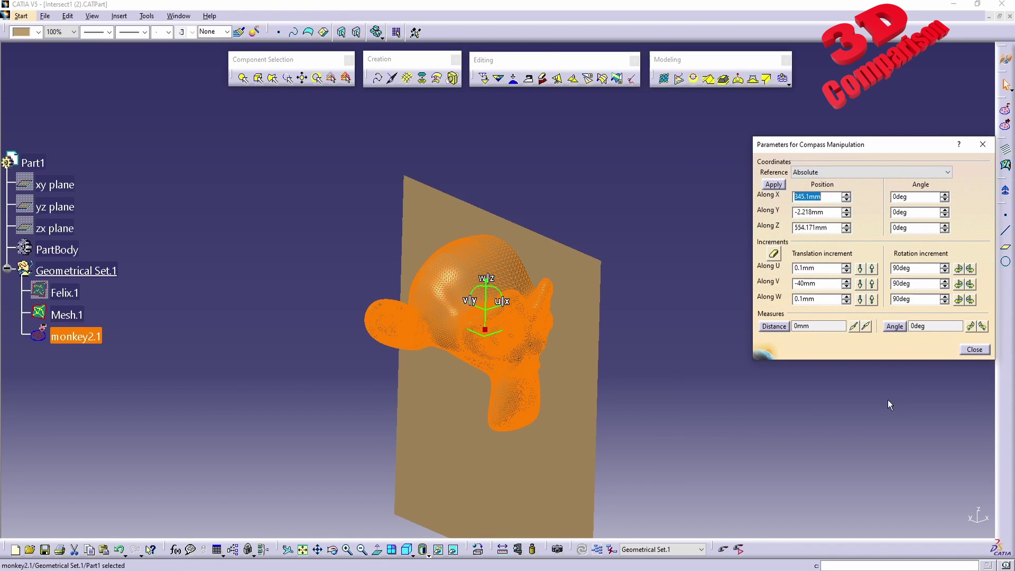
pyautogui.click(969, 284)
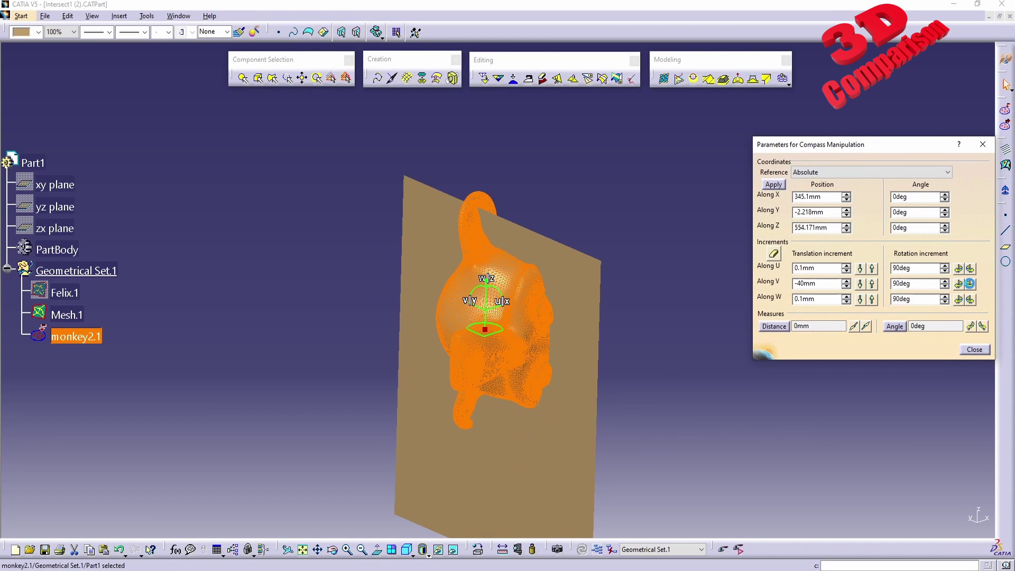
pyautogui.click(969, 284)
pyautogui.click(971, 268)
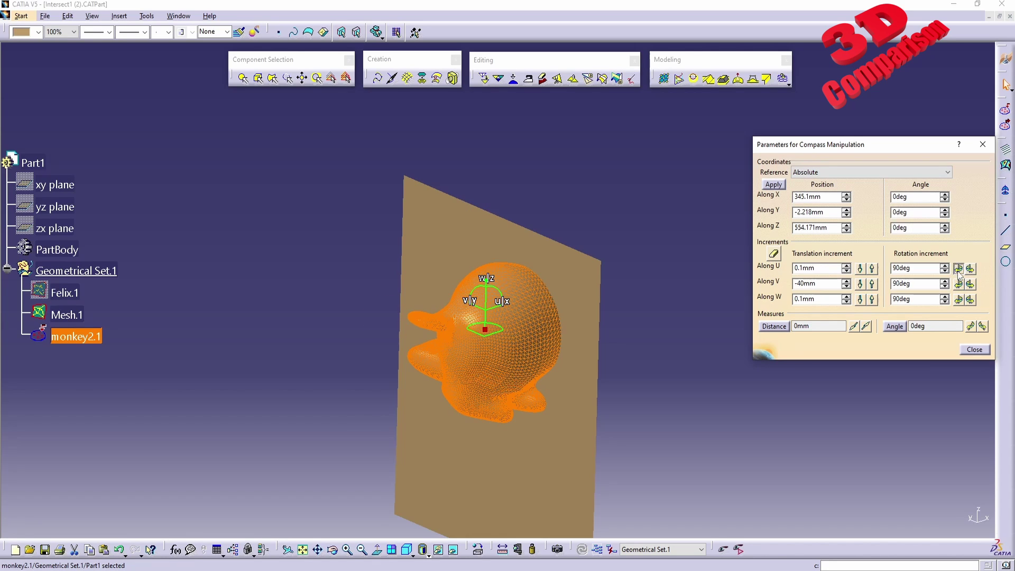
pyautogui.click(962, 269)
pyautogui.click(971, 300)
pyautogui.moveTo(437, 278); pyautogui.dragTo(317, 283, button='middle')
pyautogui.moveTo(470, 296); pyautogui.dragTo(539, 309, button='middle')
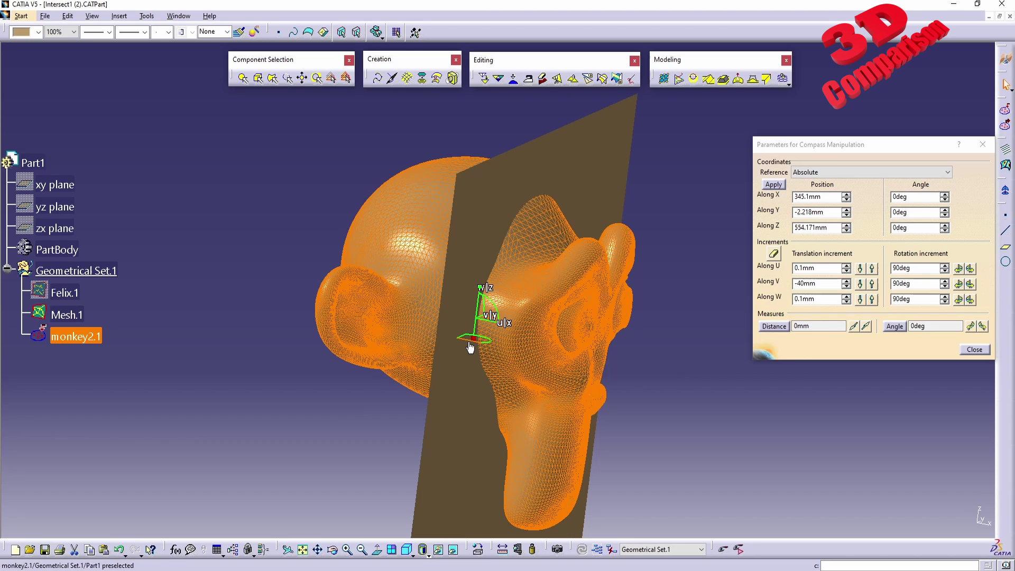
# Step: Shift the monkey mesh slightly forward through the flat mesh, then release the compass and close its manipulation parameters
pyautogui.moveTo(485, 349); pyautogui.dragTo(817, 392)
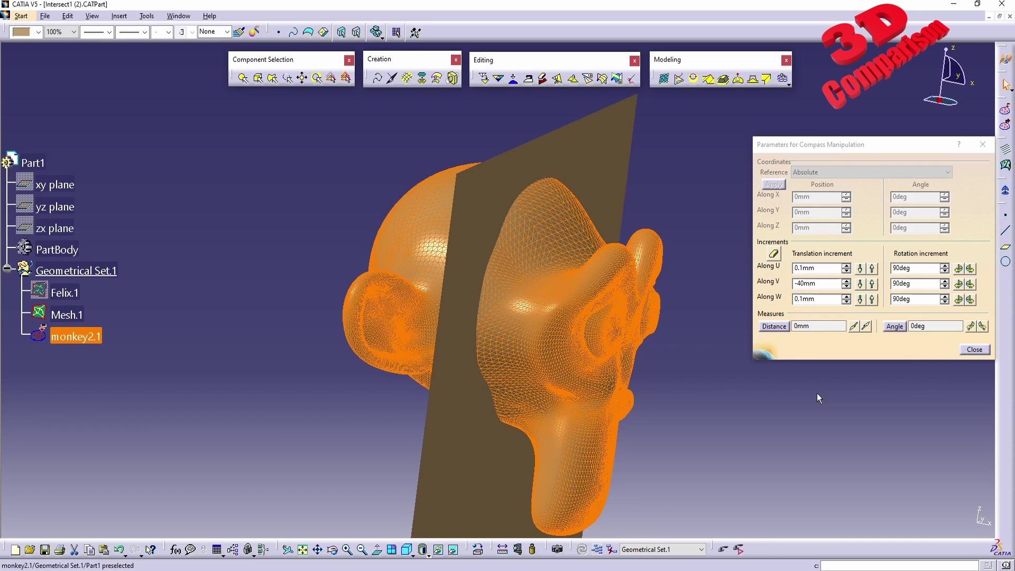
pyautogui.click(817, 392)
pyautogui.click(973, 349)
pyautogui.moveTo(725, 344); pyautogui.dragTo(506, 294, button='middle')
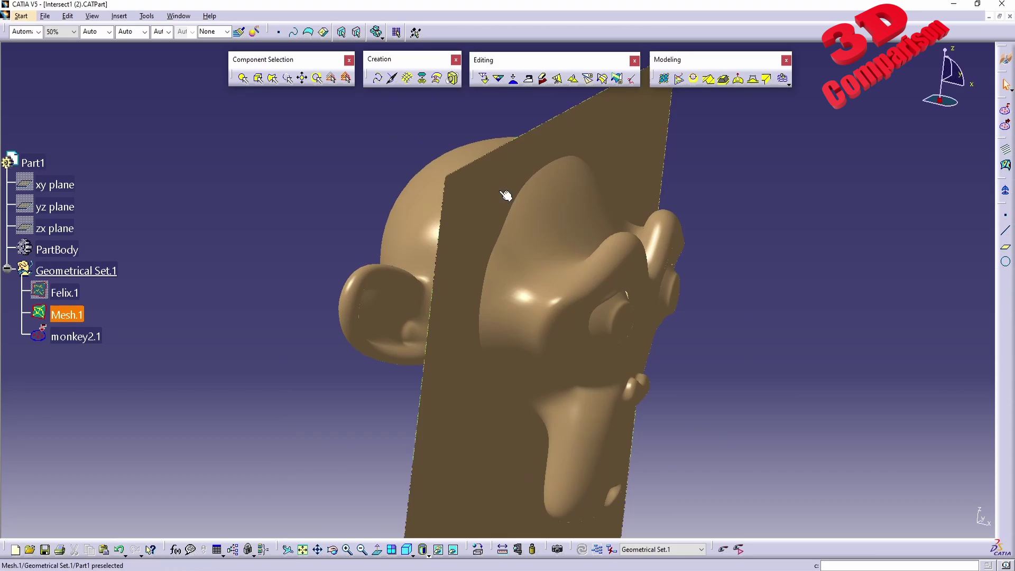
# Step: Hide the monkey mesh and switch to wireframe display to examine the triangulation of the flat mesh
pyautogui.rightClick(76, 337)
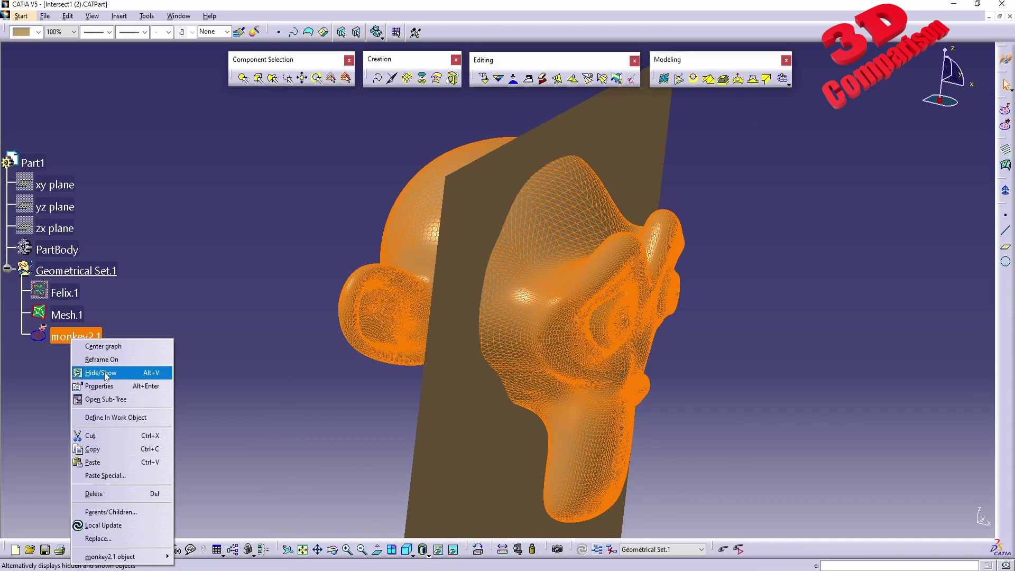
pyautogui.click(95, 372)
pyautogui.click(429, 555)
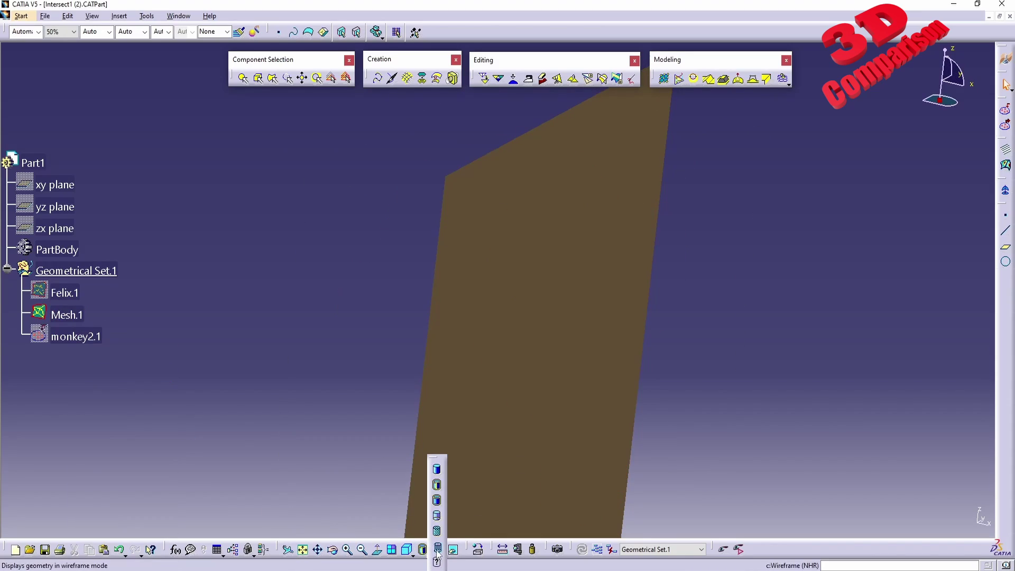
pyautogui.click(435, 543)
pyautogui.moveTo(551, 381); pyautogui.dragTo(555, 293, button='middle')
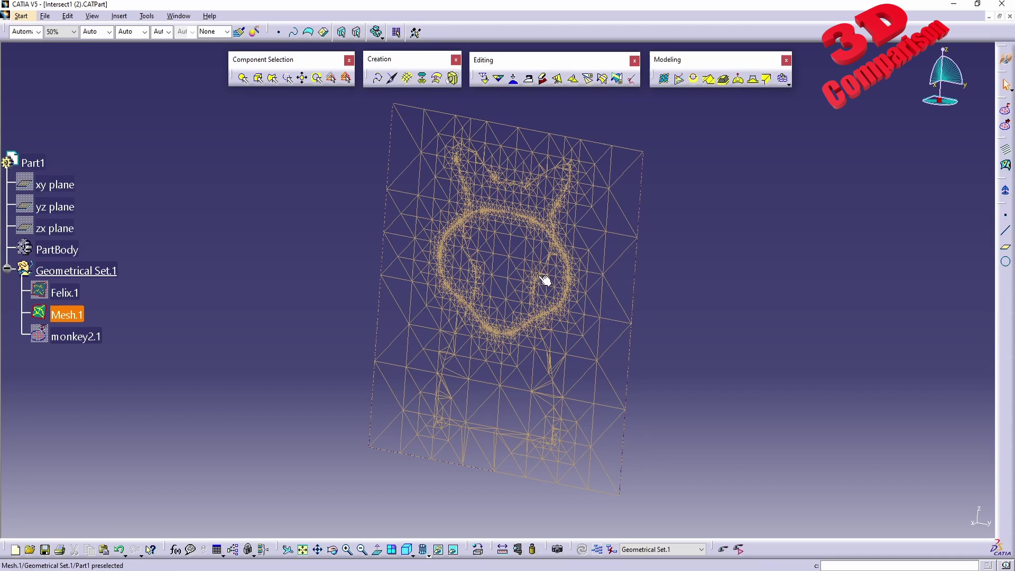
pyautogui.moveTo(524, 243); pyautogui.dragTo(459, 248, button='middle')
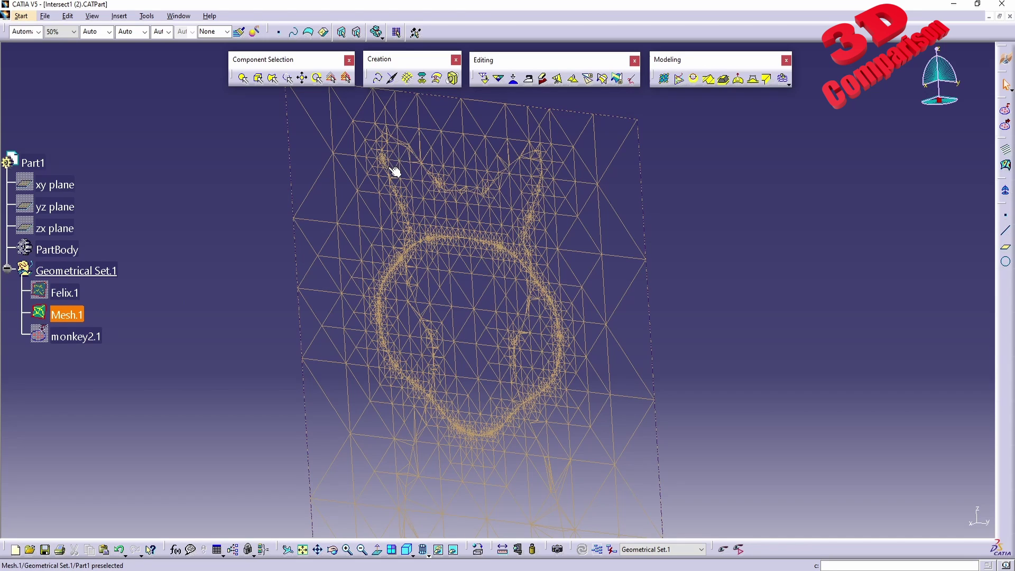
# Step: Show the Felix.1 mesh and switch to Shading with Edges to examine the figure together with the flat mesh
pyautogui.rightClick(82, 293)
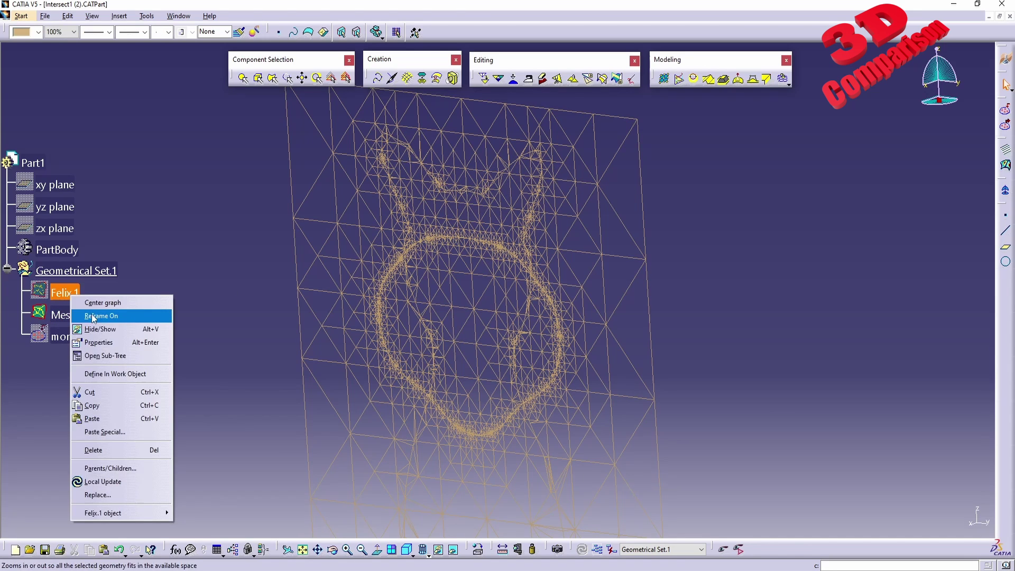
pyautogui.click(95, 327)
pyautogui.moveTo(505, 290); pyautogui.dragTo(519, 367, button='middle')
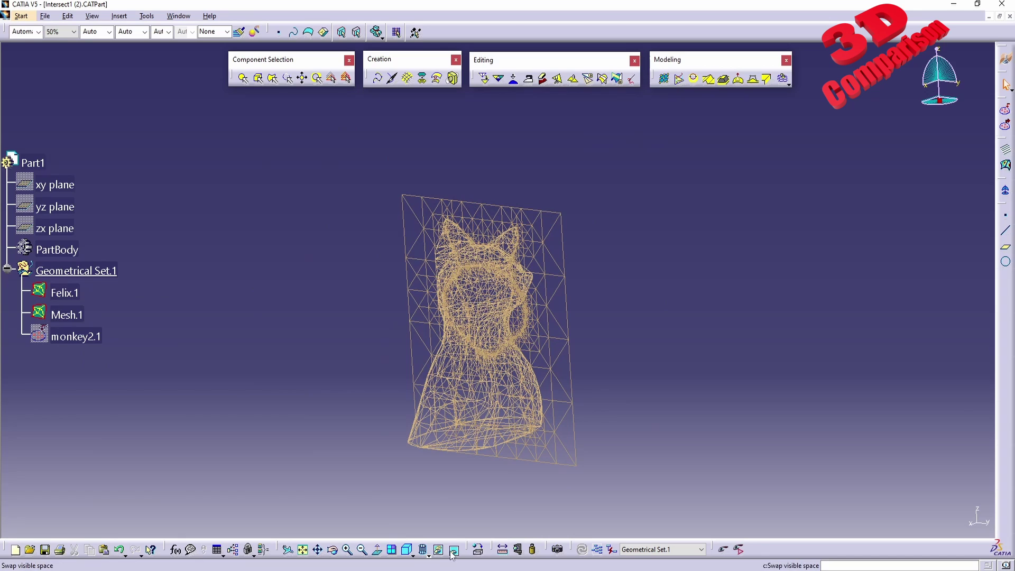
pyautogui.click(428, 555)
pyautogui.click(438, 485)
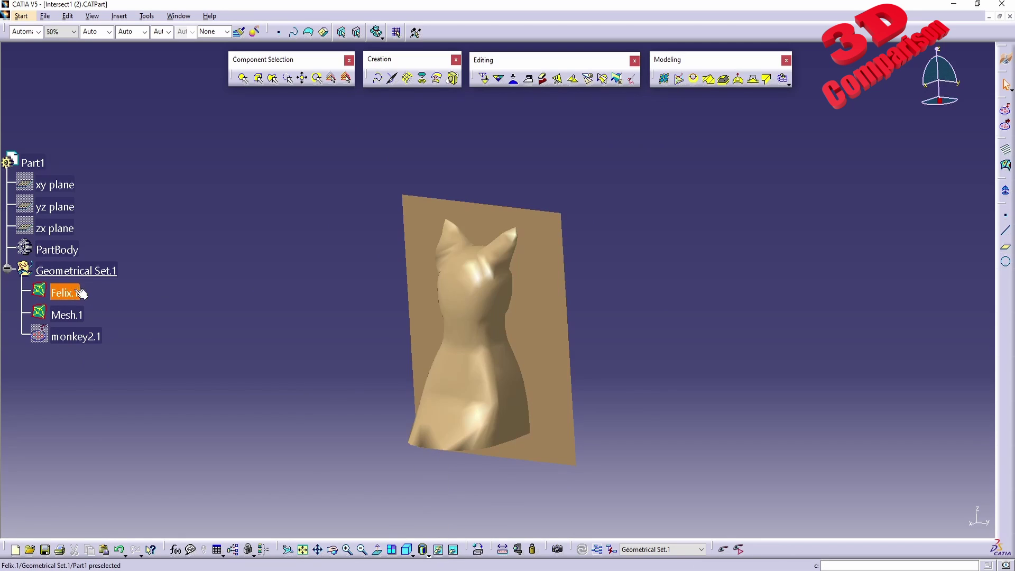
pyautogui.moveTo(584, 290)
pyautogui.mouseDown(button='middle')
pyautogui.moveTo(373, 313)
pyautogui.moveTo(264, 311)
pyautogui.mouseUp(button='middle')
pyautogui.moveTo(552, 300); pyautogui.dragTo(344, 326, button='middle')
pyautogui.moveTo(640, 336); pyautogui.dragTo(507, 328, button='middle')
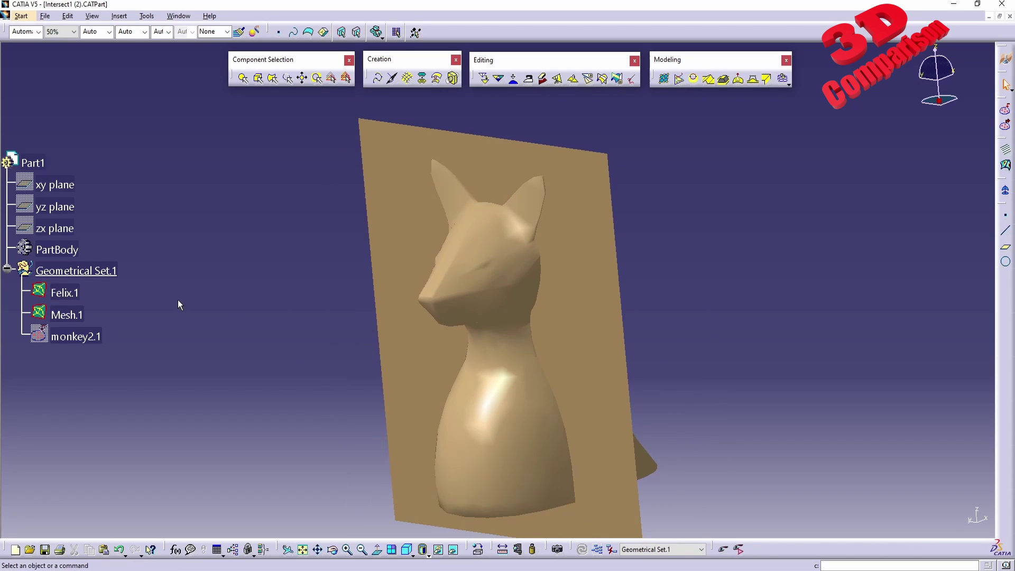
# Step: Review the feature properties of the Felix.1 mesh and detach the compass from it
pyautogui.rightClick(68, 295)
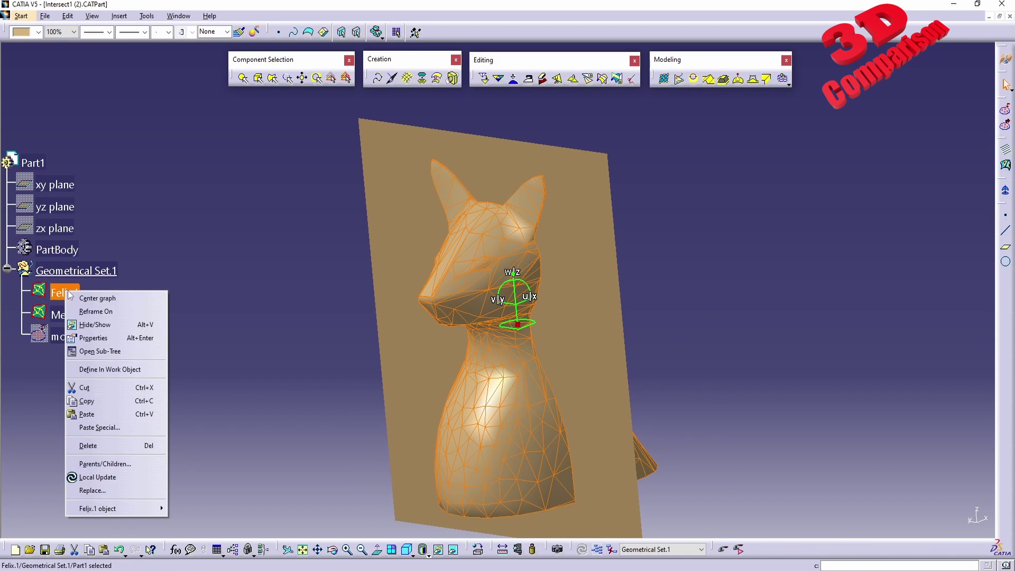
pyautogui.click(96, 338)
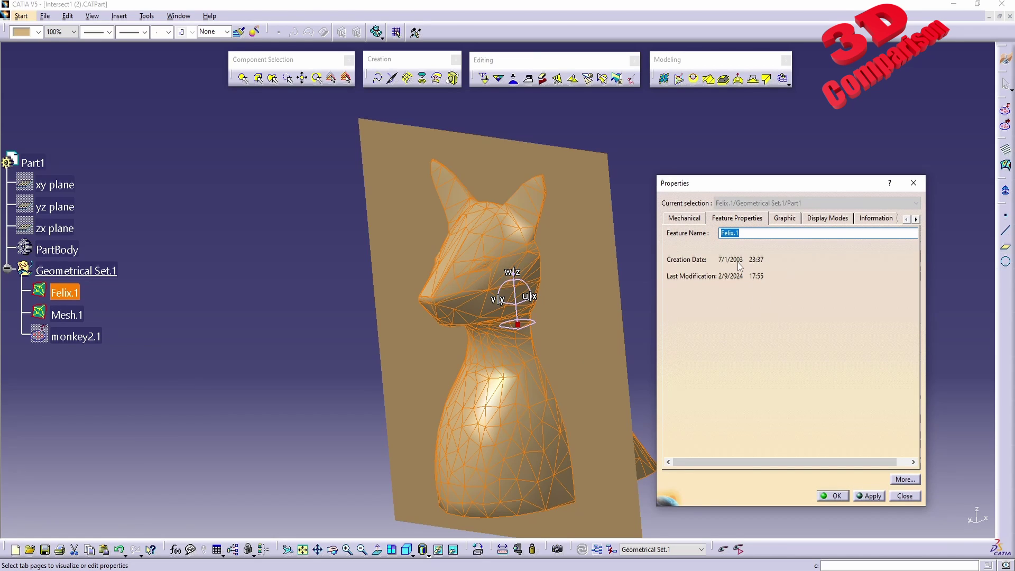
pyautogui.click(834, 495)
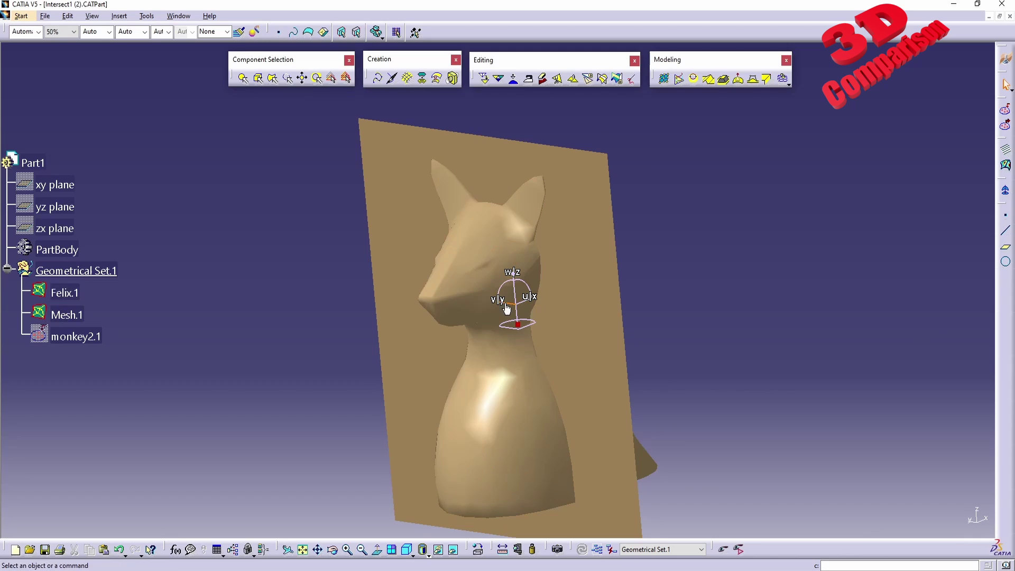
pyautogui.moveTo(518, 327); pyautogui.dragTo(799, 243)
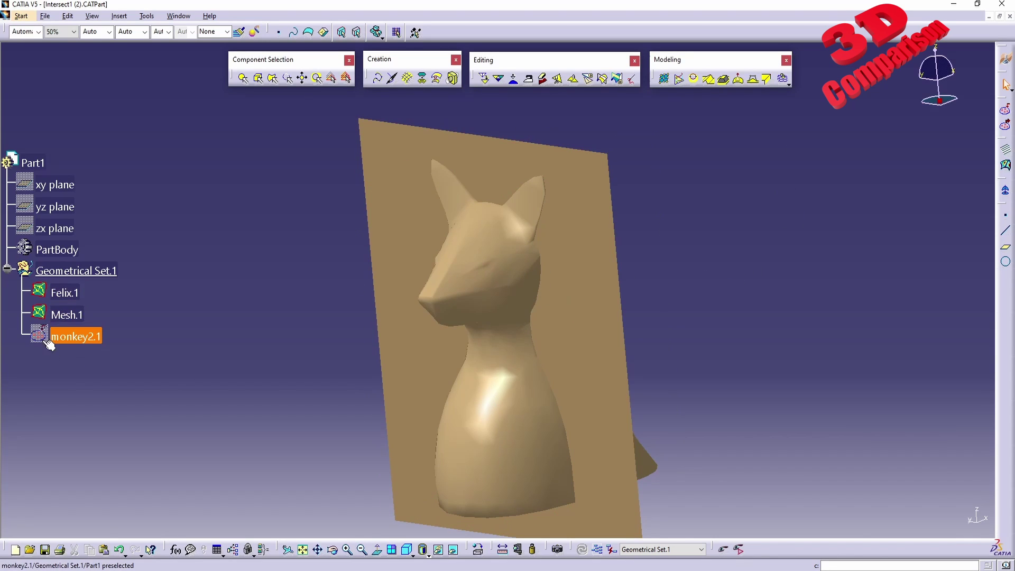
# Step: Hide the Felix.1 mesh and show the monkey2.1 mesh
pyautogui.click(69, 294)
pyautogui.rightClick(70, 293)
pyautogui.click(74, 324)
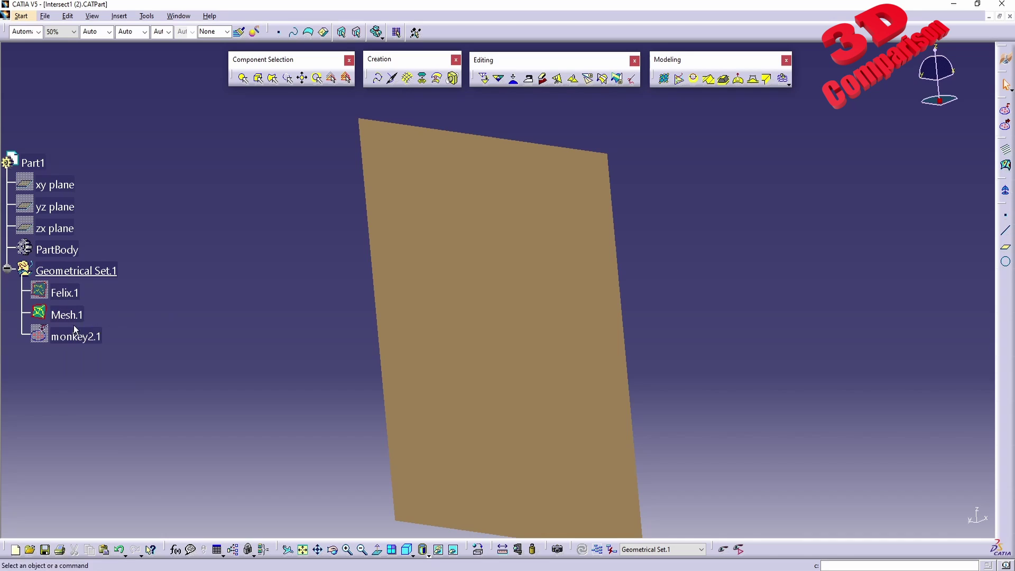
pyautogui.rightClick(104, 338)
pyautogui.click(108, 357)
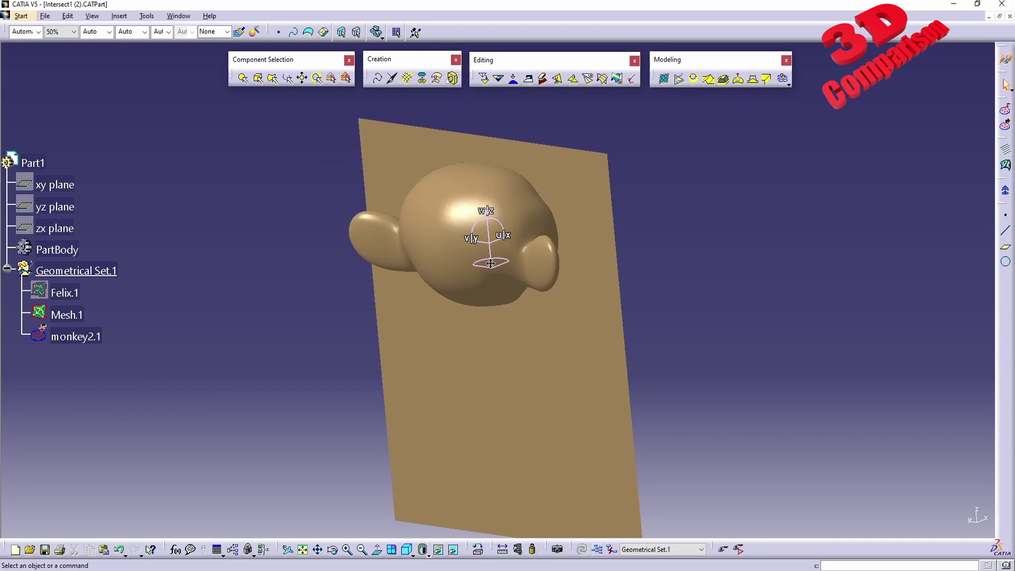
pyautogui.moveTo(737, 258); pyautogui.dragTo(544, 296, button='middle')
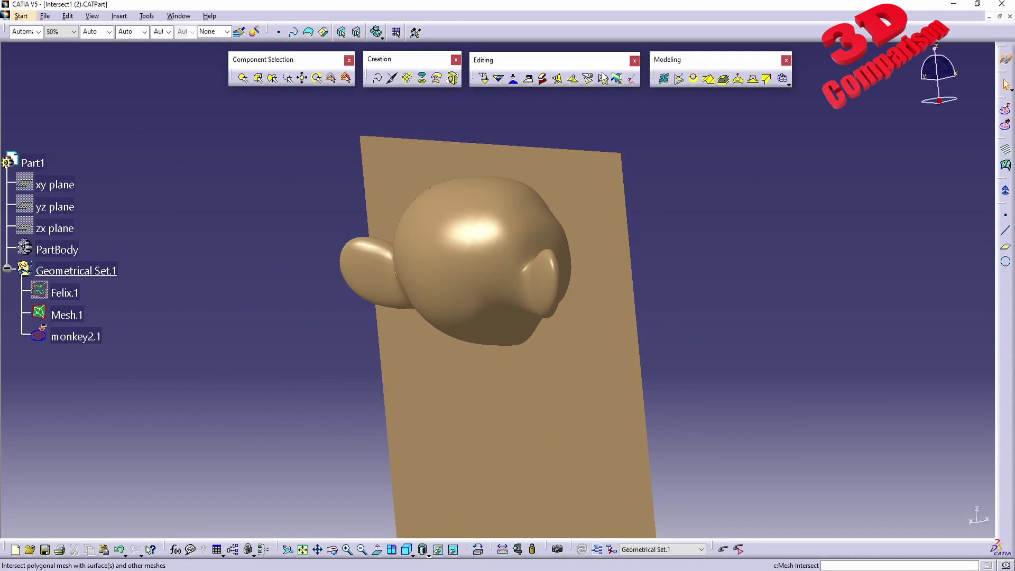
# Step: Switch to wireframe display to examine where the monkey mesh overlaps the dense triangles of the flat mesh
pyautogui.click(464, 498)
pyautogui.click(428, 554)
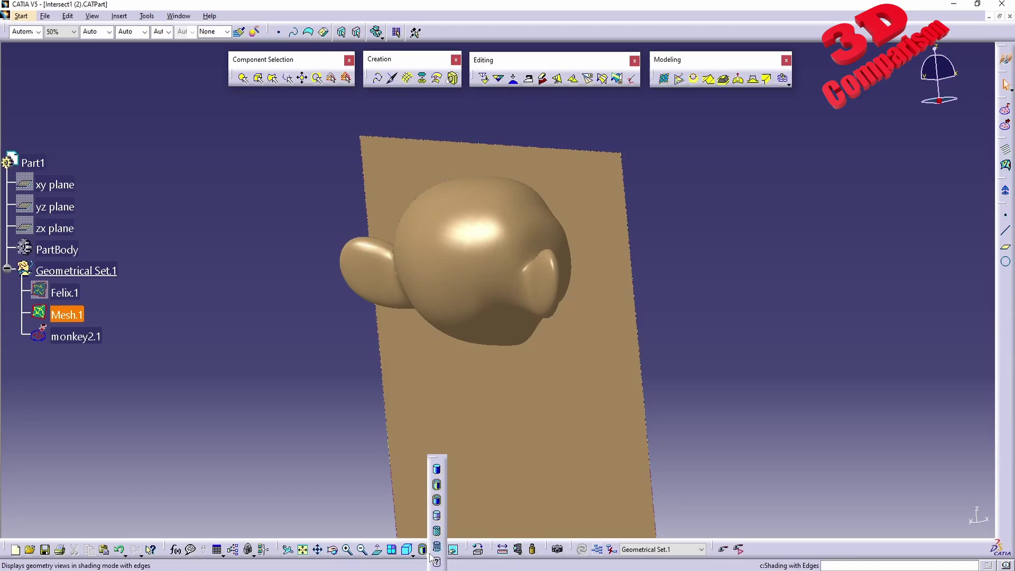
pyautogui.click(437, 547)
pyautogui.moveTo(496, 430); pyautogui.dragTo(404, 253, button='middle')
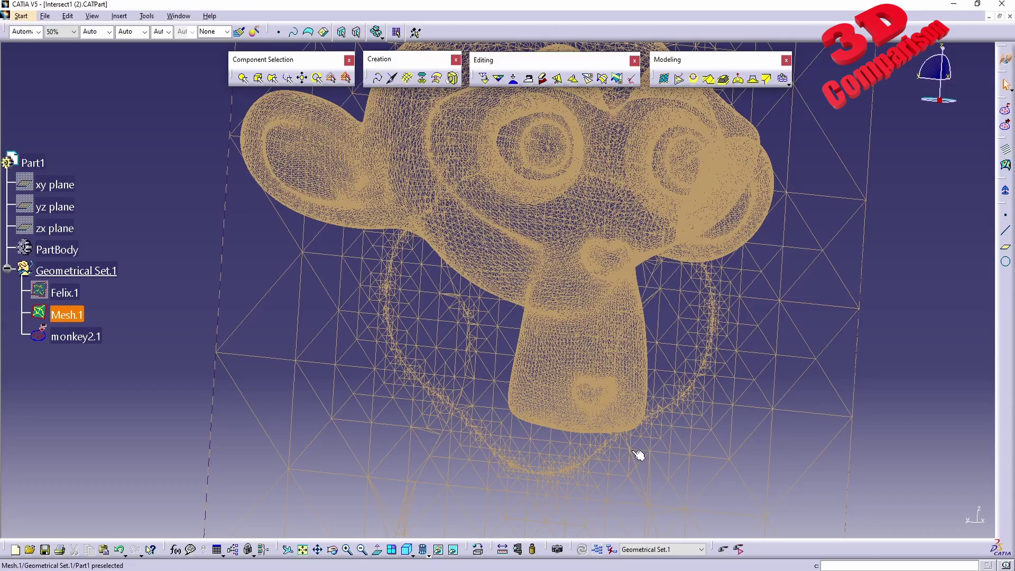
pyautogui.moveTo(664, 262); pyautogui.dragTo(449, 384, button='middle')
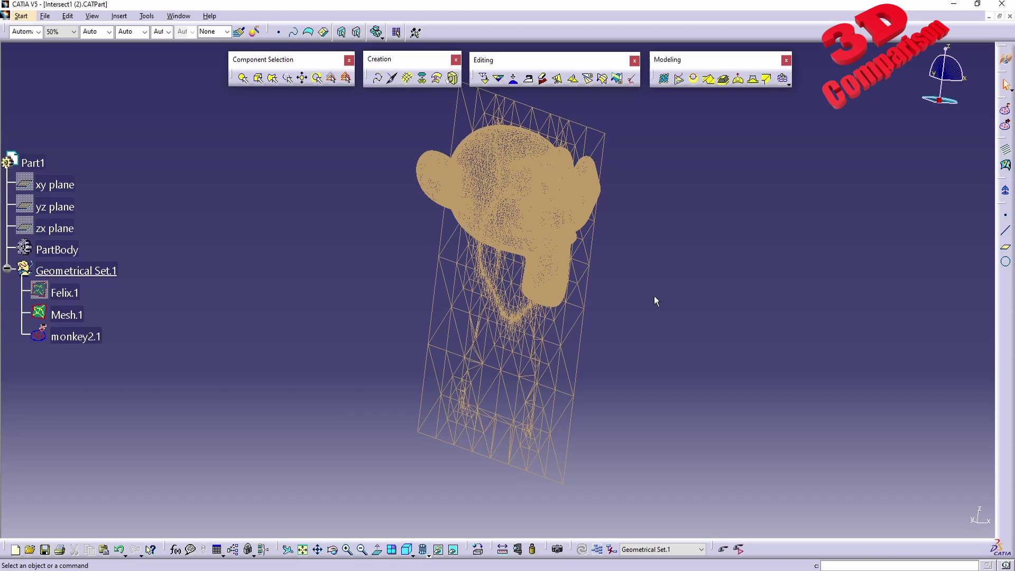
# Step: Move the monkey mesh down to the flat mesh's lower end, clear of the densely triangulated outline, and release the compass
pyautogui.click(75, 336)
pyautogui.moveTo(527, 174); pyautogui.dragTo(832, 286)
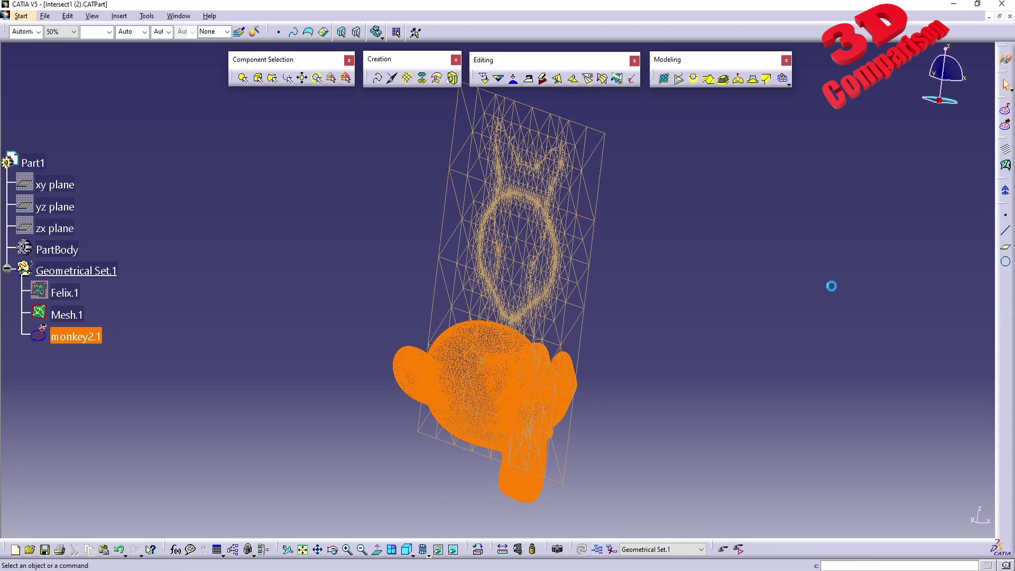
pyautogui.click(831, 286)
pyautogui.moveTo(828, 286)
pyautogui.mouseDown(button='middle')
pyautogui.moveTo(529, 317)
pyautogui.moveTo(535, 374)
pyautogui.mouseUp(button='middle')
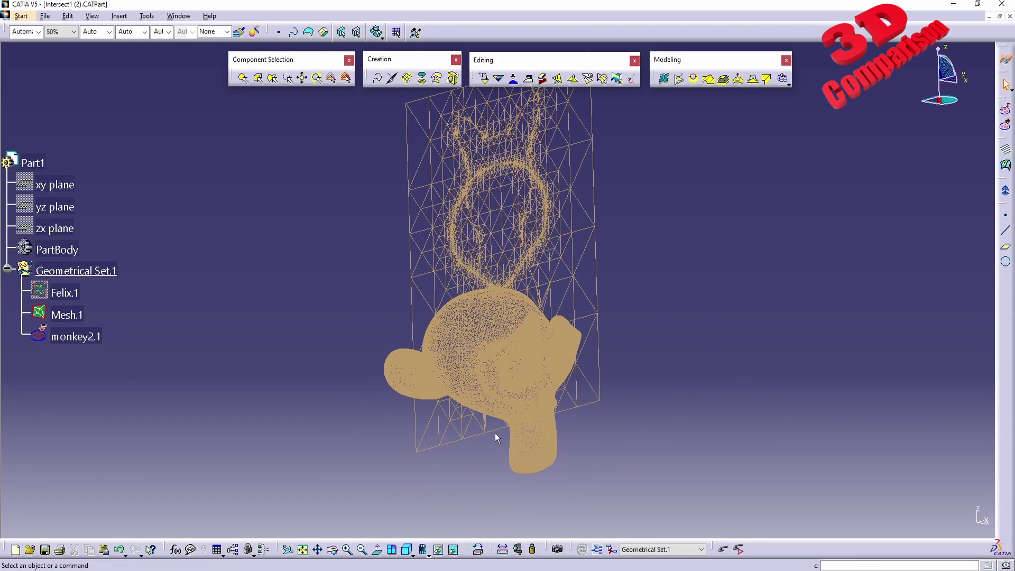
# Step: Set the display back to Shading with Edges with both meshes fully in view
pyautogui.click(428, 555)
pyautogui.click(437, 489)
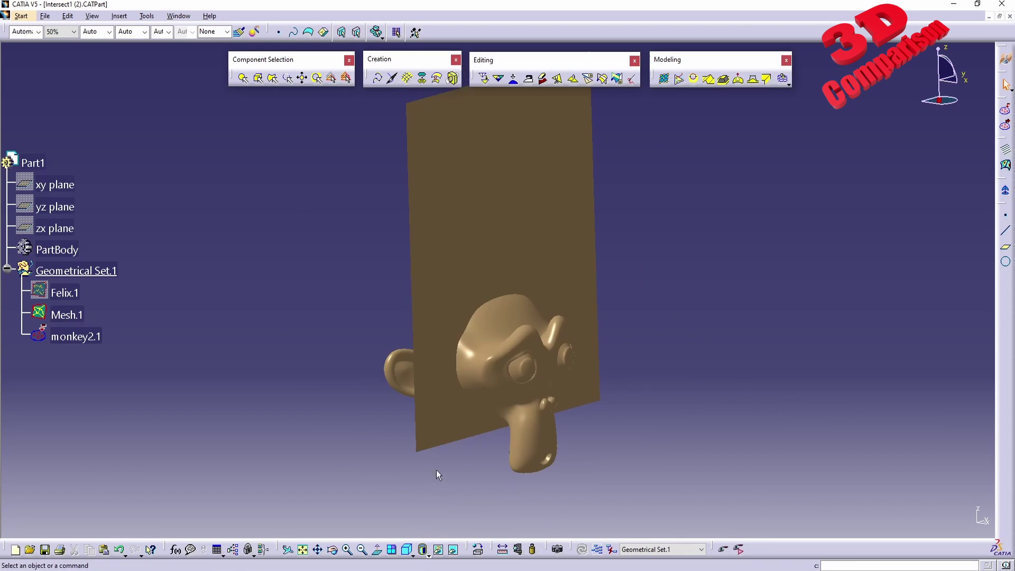
pyautogui.scroll(-1, 461, 278)
pyautogui.moveTo(461, 278)
pyautogui.mouseDown(button='middle')
pyautogui.moveTo(422, 312)
pyautogui.moveTo(424, 332)
pyautogui.mouseUp(button='middle')
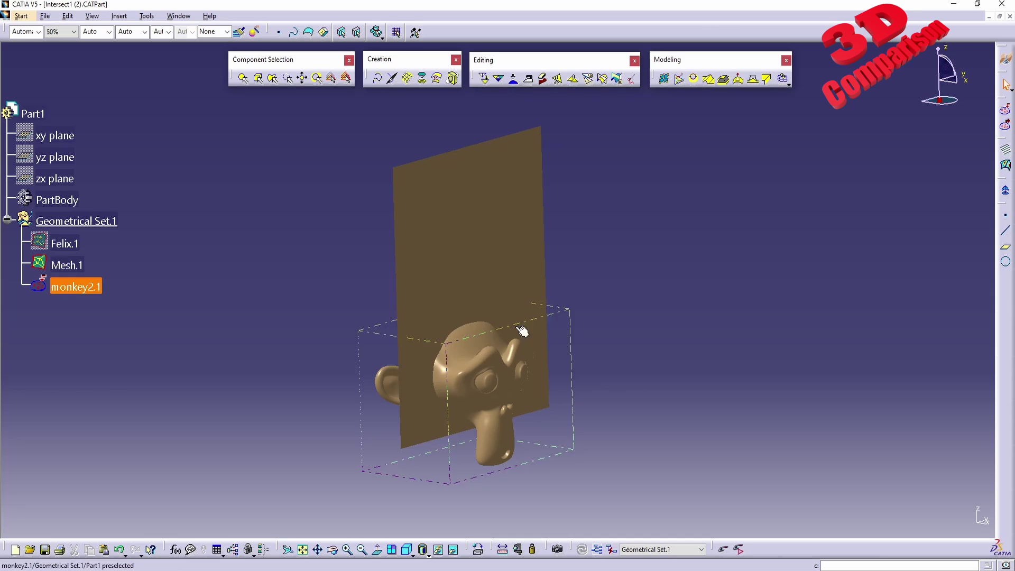
# Step: Slice the monkey mesh and the flat mesh against each other using Mesh Intersect with the Slice action
pyautogui.click(602, 80)
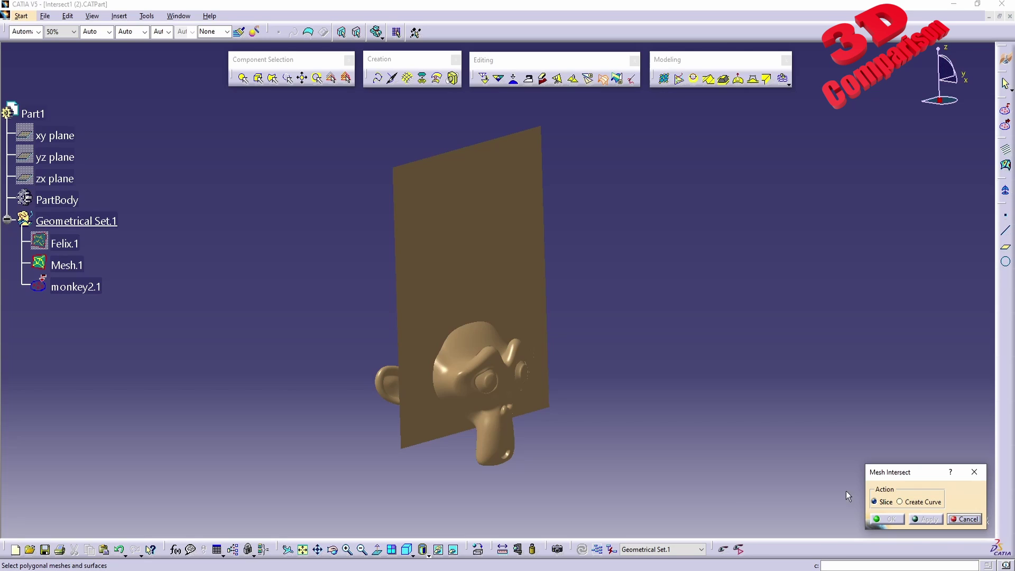
pyautogui.click(503, 395)
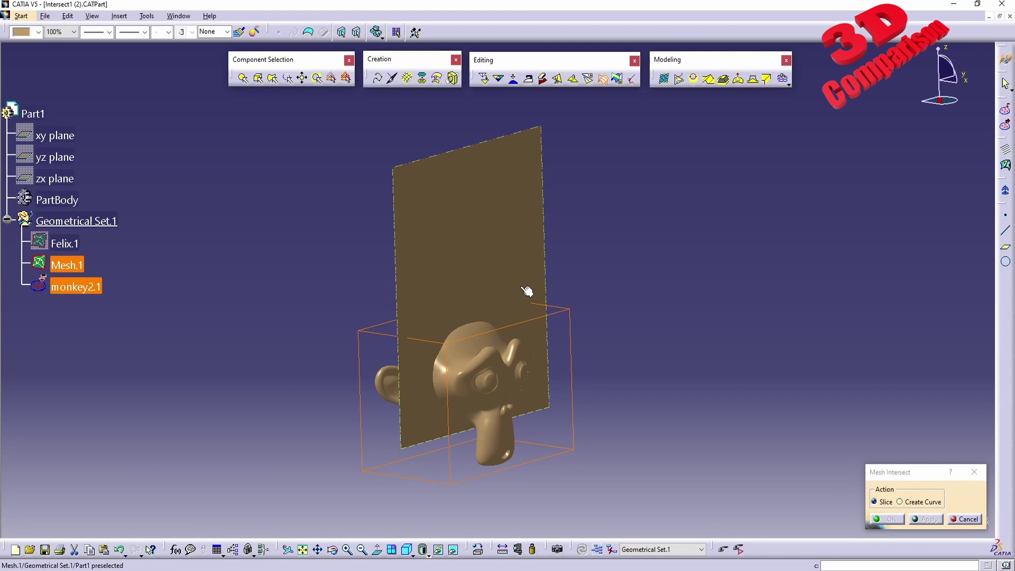
pyautogui.click(513, 283)
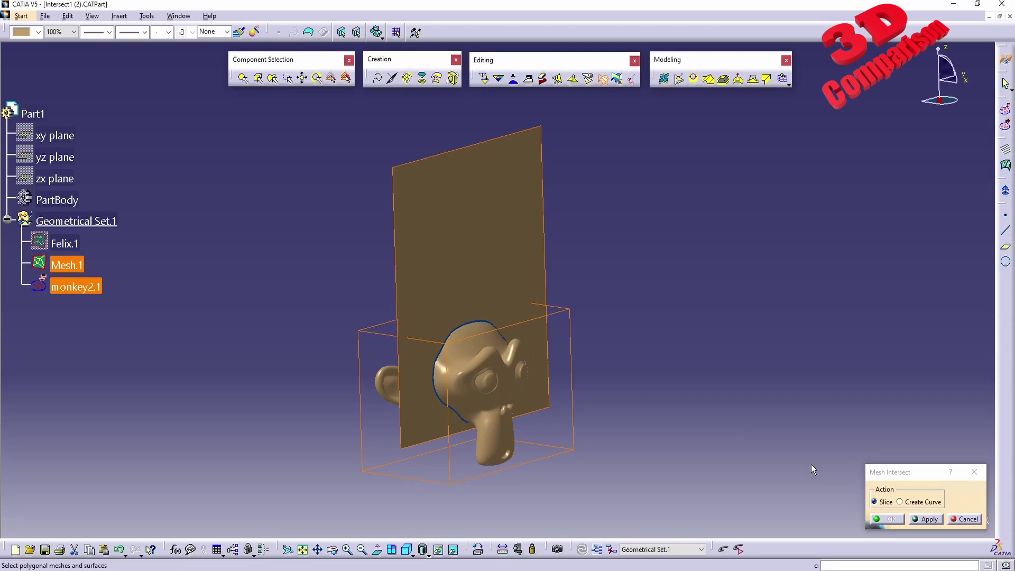
pyautogui.moveTo(608, 387); pyautogui.dragTo(495, 319, button='middle')
pyautogui.moveTo(603, 326); pyautogui.dragTo(495, 182, button='middle')
pyautogui.moveTo(383, 335); pyautogui.dragTo(453, 325, button='middle')
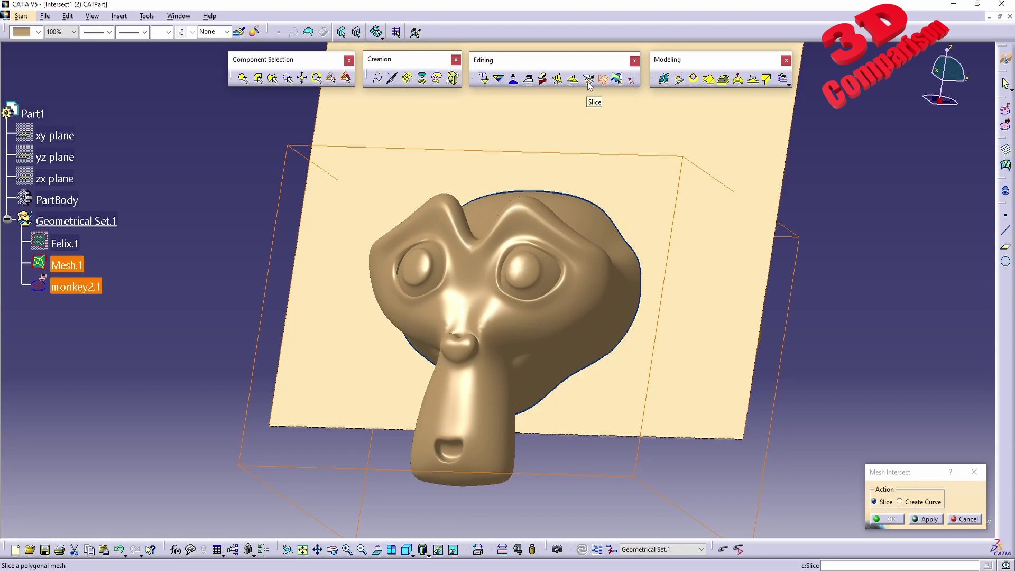
pyautogui.click(929, 520)
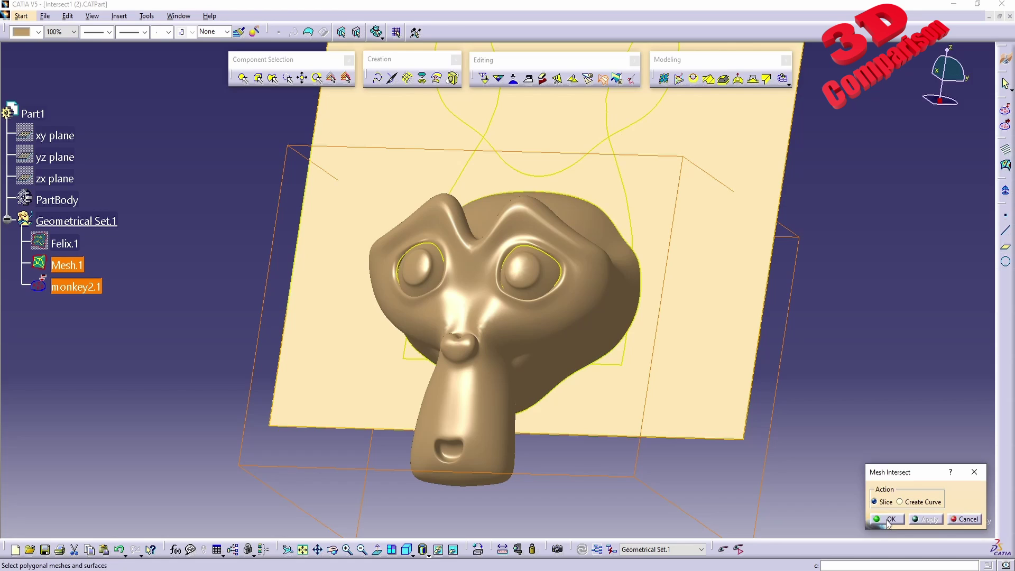
pyautogui.click(890, 520)
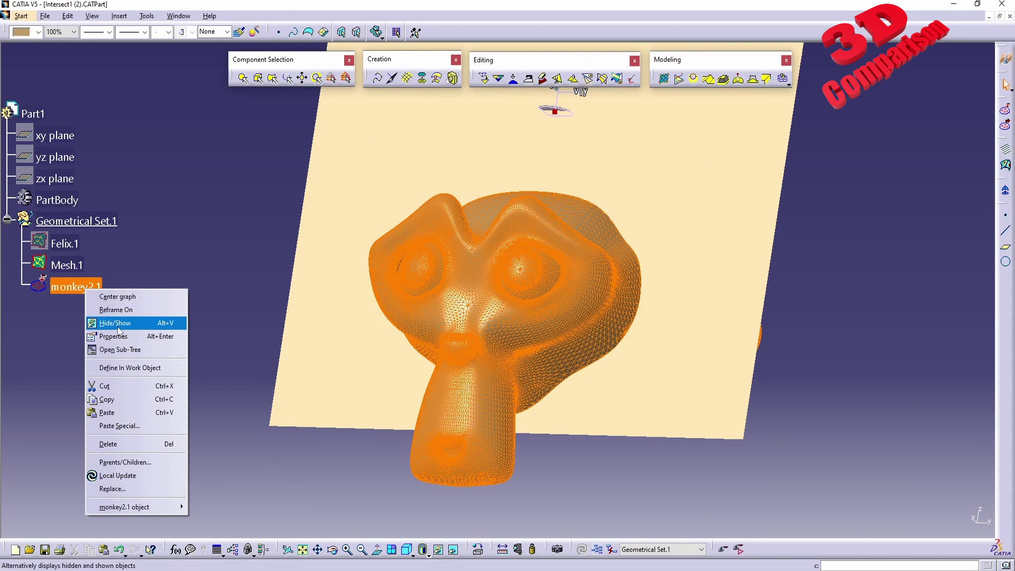
# Step: Hide the monkey mesh and switch to wireframe display to examine the flat mesh's triangles along the cut
pyautogui.click(118, 323)
pyautogui.moveTo(458, 278); pyautogui.dragTo(460, 324, button='middle')
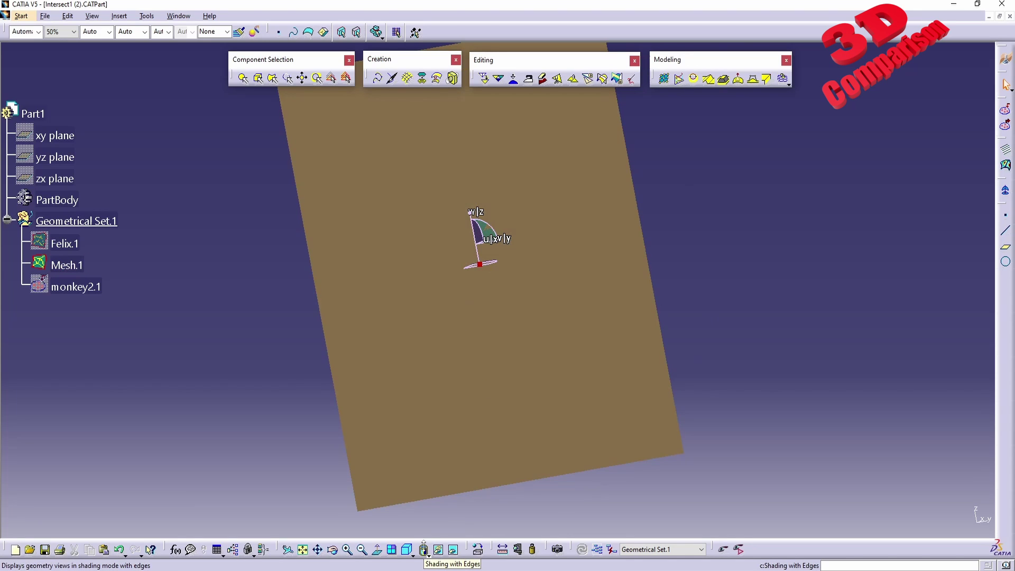
pyautogui.moveTo(525, 438); pyautogui.dragTo(497, 174, button='middle')
pyautogui.click(429, 554)
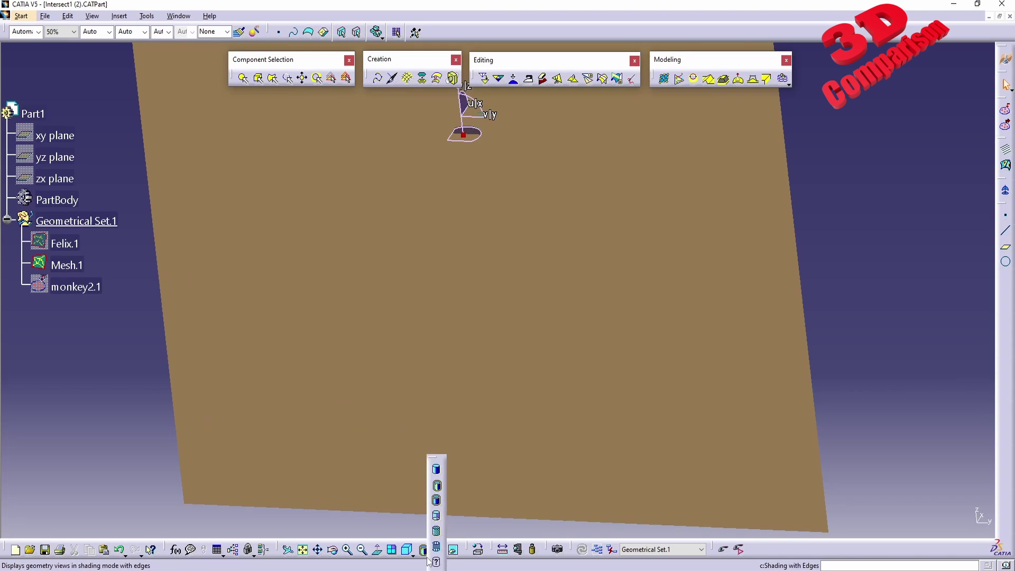
pyautogui.click(437, 548)
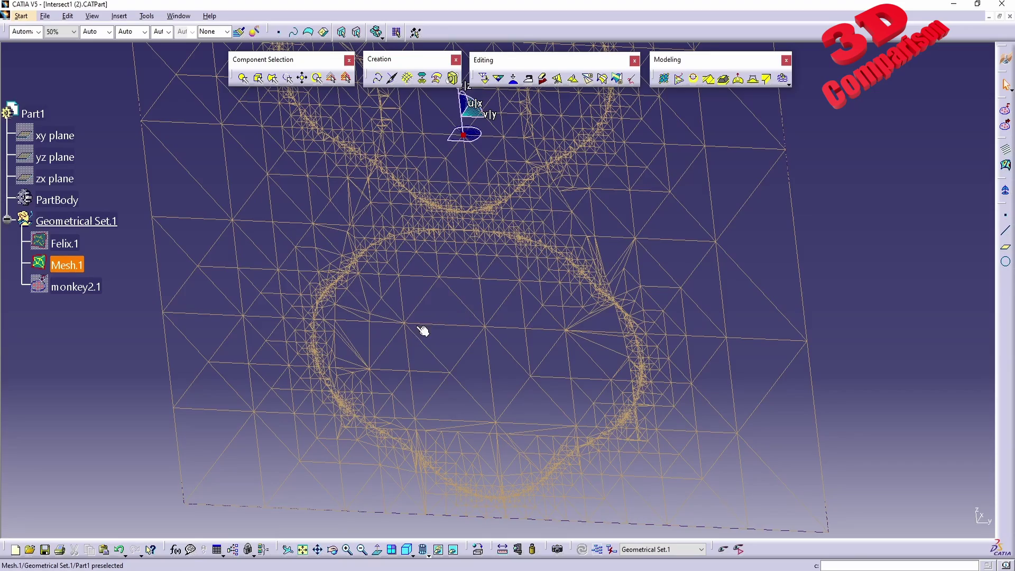
pyautogui.moveTo(417, 326); pyautogui.dragTo(517, 256, button='middle')
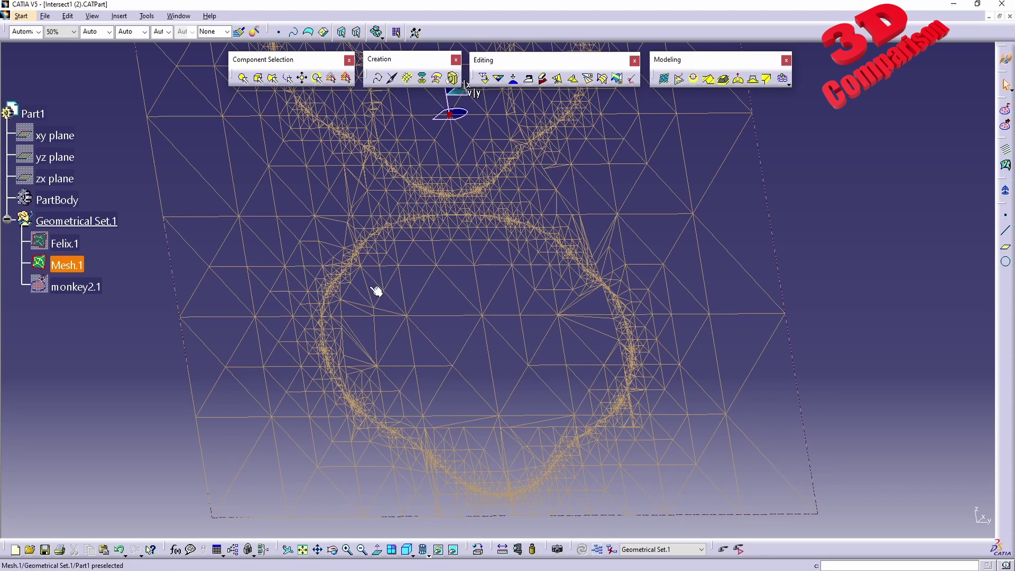
# Step: Show the monkey2.1 mesh again and set the display back to Shading with Edges
pyautogui.rightClick(72, 288)
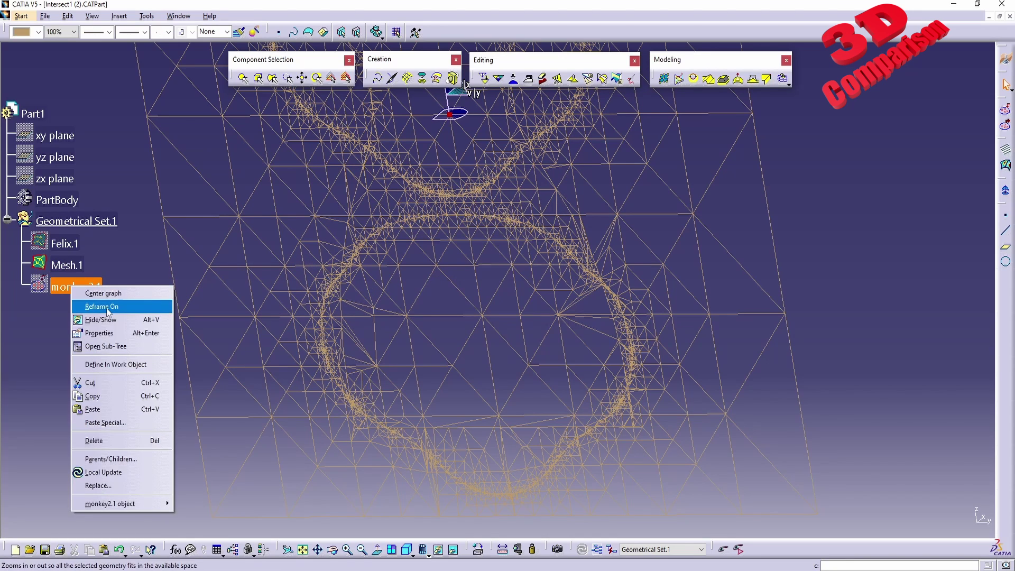
pyautogui.click(101, 320)
pyautogui.moveTo(549, 249); pyautogui.dragTo(526, 322, button='middle')
pyautogui.click(428, 555)
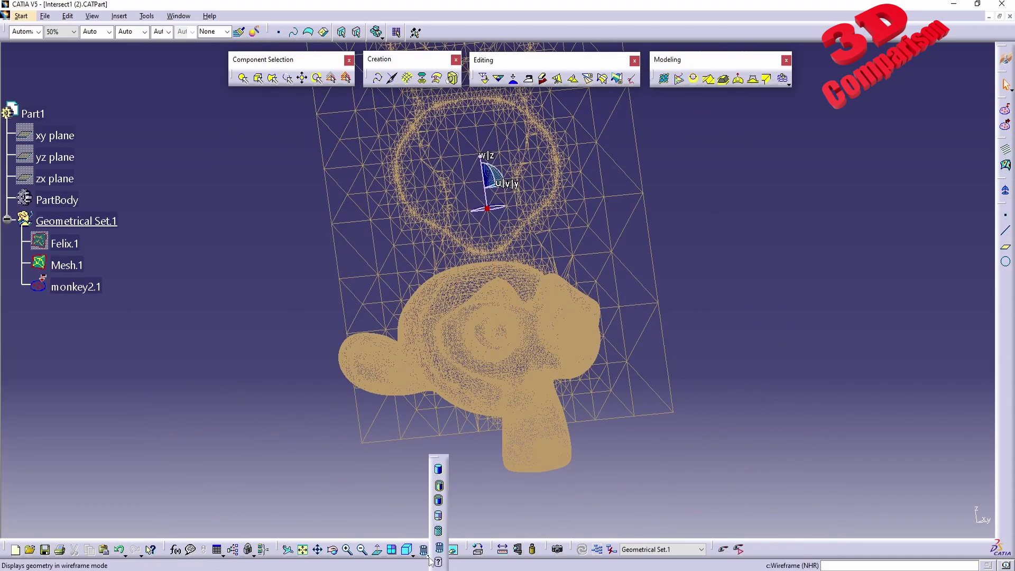
pyautogui.click(439, 485)
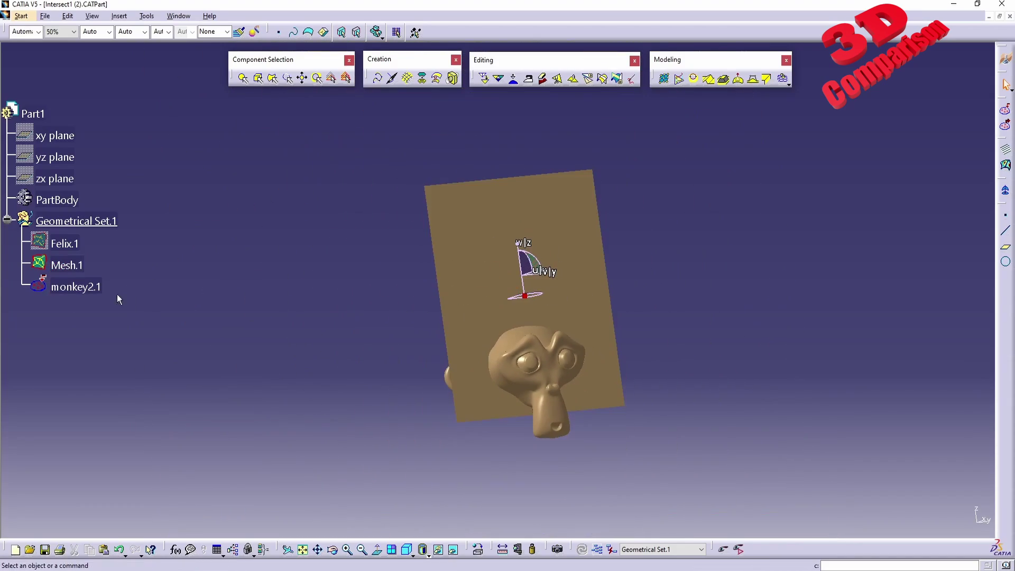
# Step: Move the monkey mesh up about 209 mm along z to the flat mesh's upper part and release the compass
pyautogui.click(110, 296)
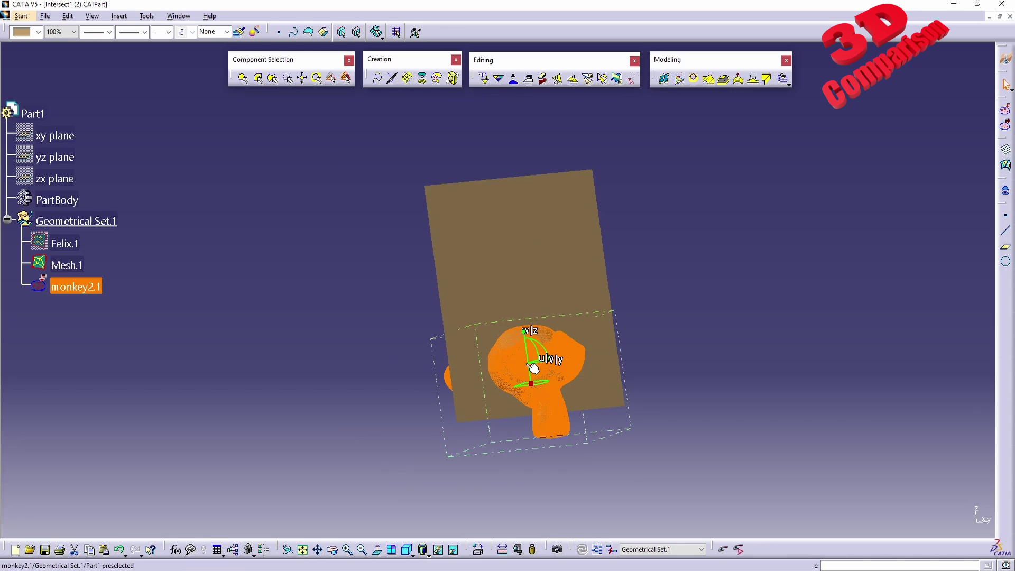
pyautogui.moveTo(533, 368); pyautogui.dragTo(538, 238)
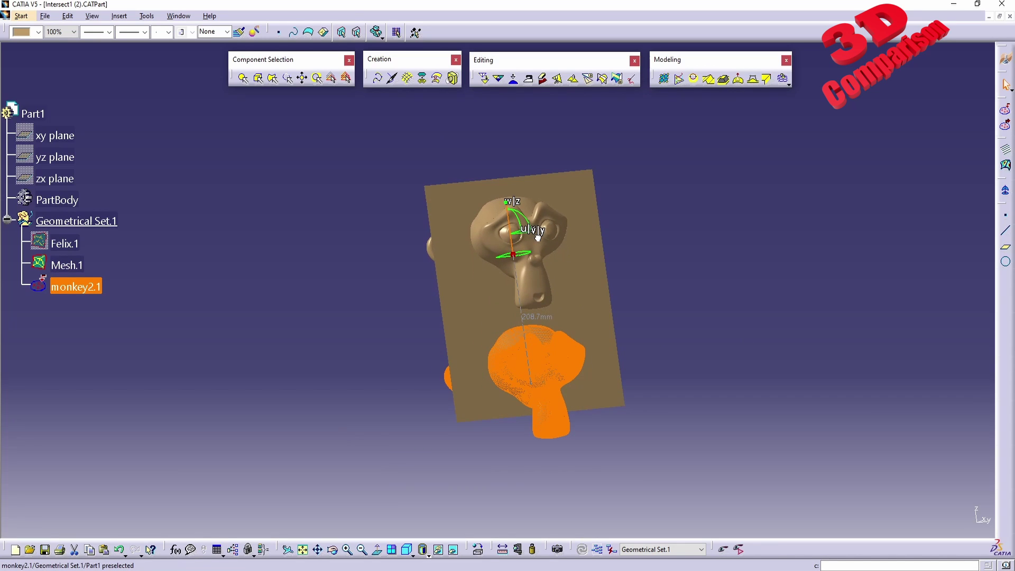
pyautogui.moveTo(532, 243); pyautogui.dragTo(592, 271, button='middle')
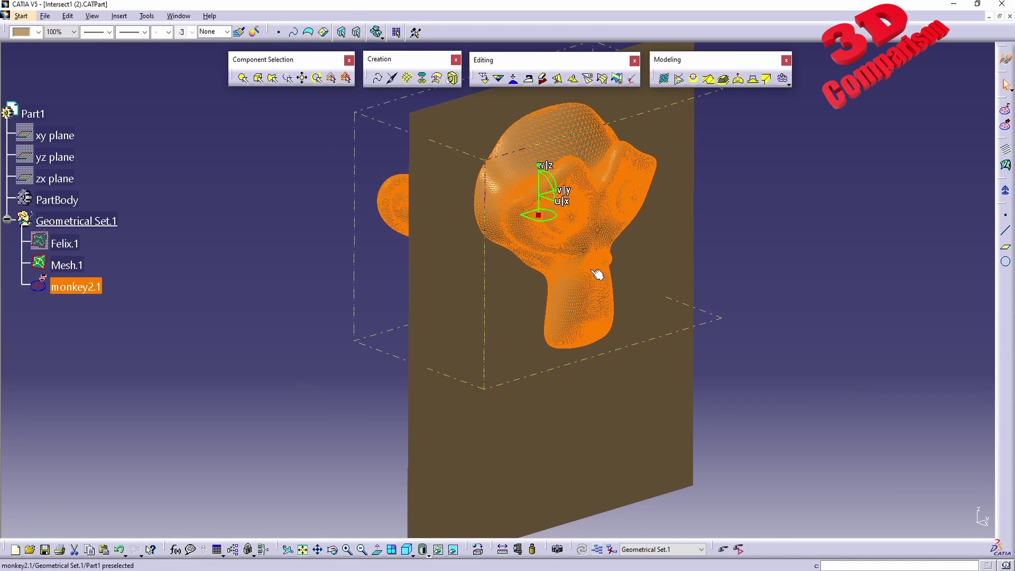
pyautogui.moveTo(538, 215); pyautogui.dragTo(769, 179)
pyautogui.click(759, 174)
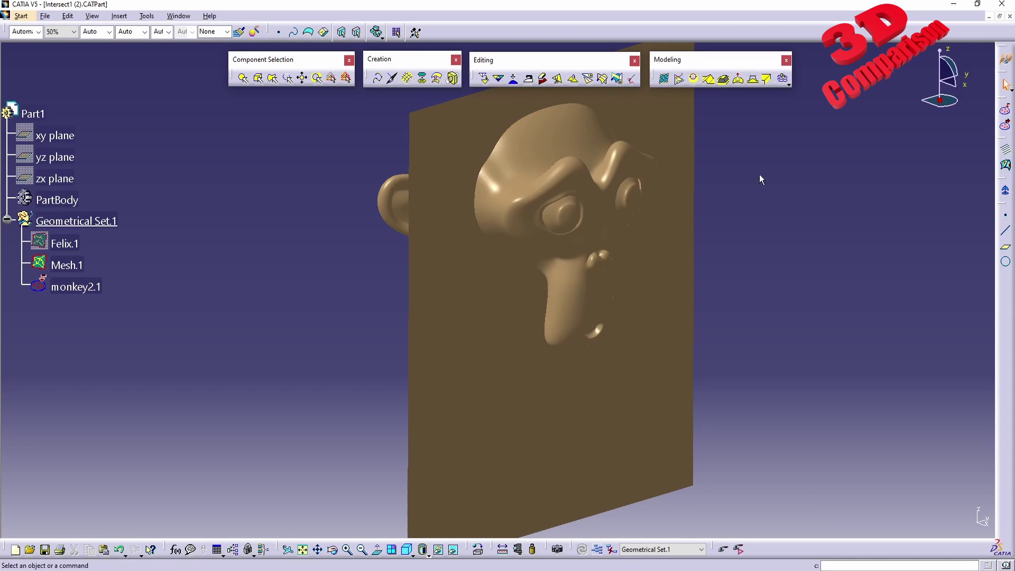
# Step: Create intersection curves between the flat mesh and the monkey mesh using Mesh Intersect with the Create Curve action
pyautogui.moveTo(759, 179); pyautogui.dragTo(680, 254, button='middle')
pyautogui.click(602, 78)
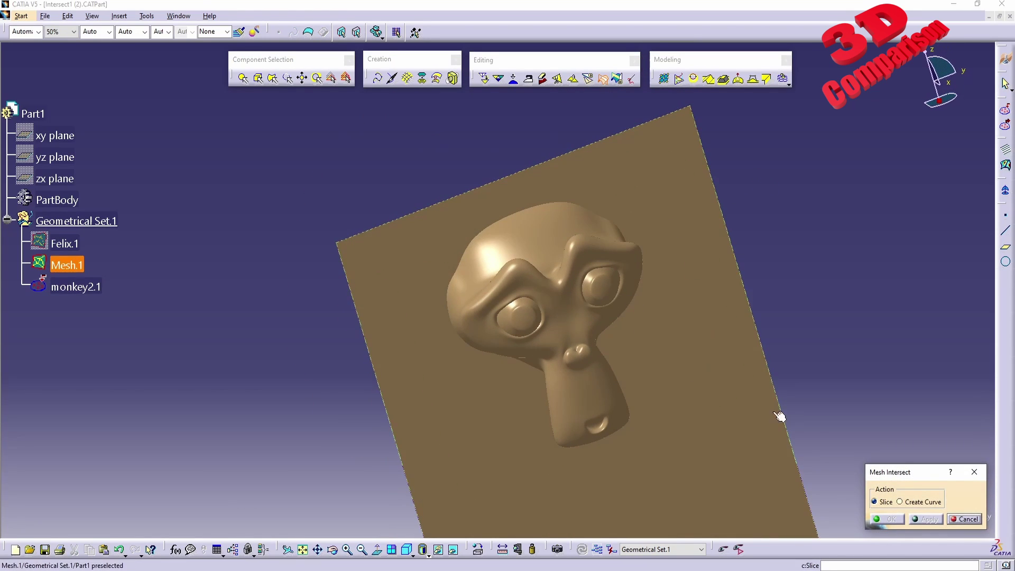
pyautogui.click(920, 502)
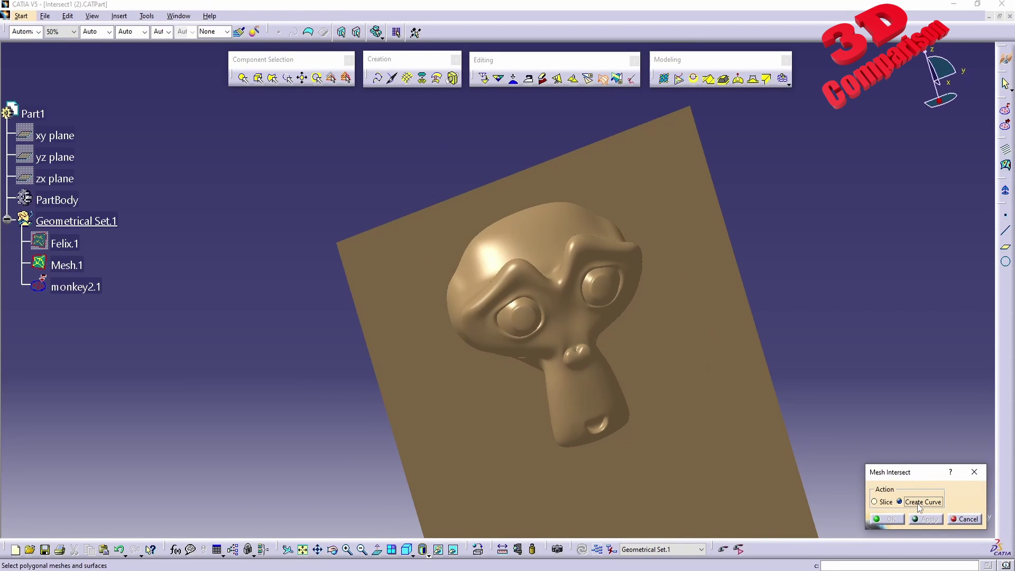
pyautogui.click(680, 469)
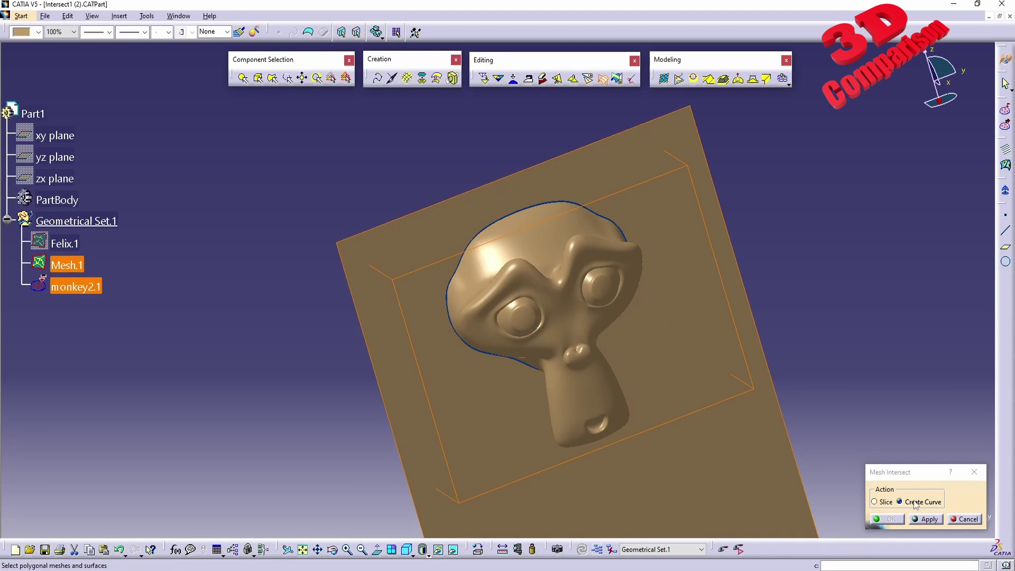
pyautogui.moveTo(703, 344); pyautogui.dragTo(538, 345, button='middle')
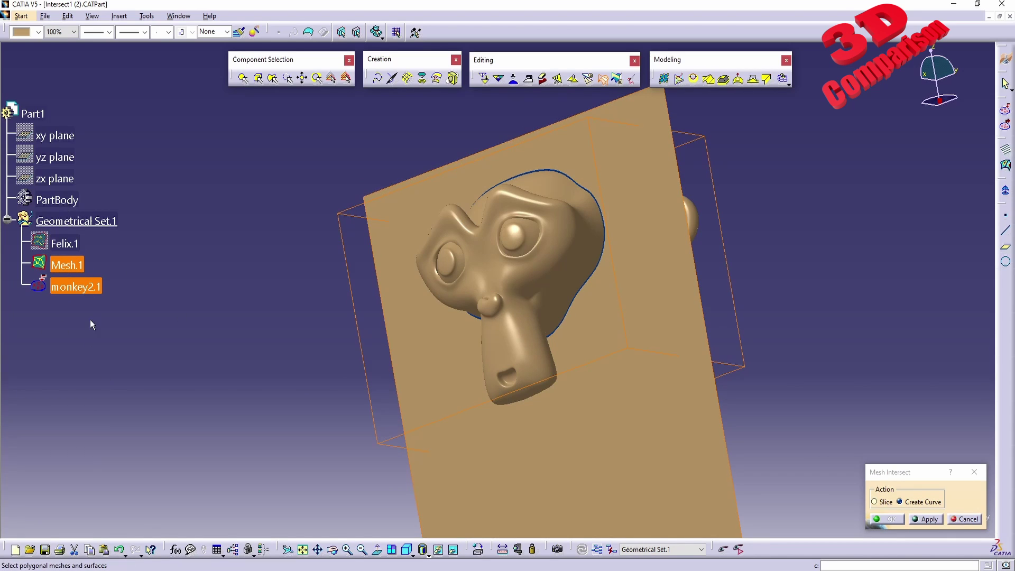
pyautogui.click(925, 520)
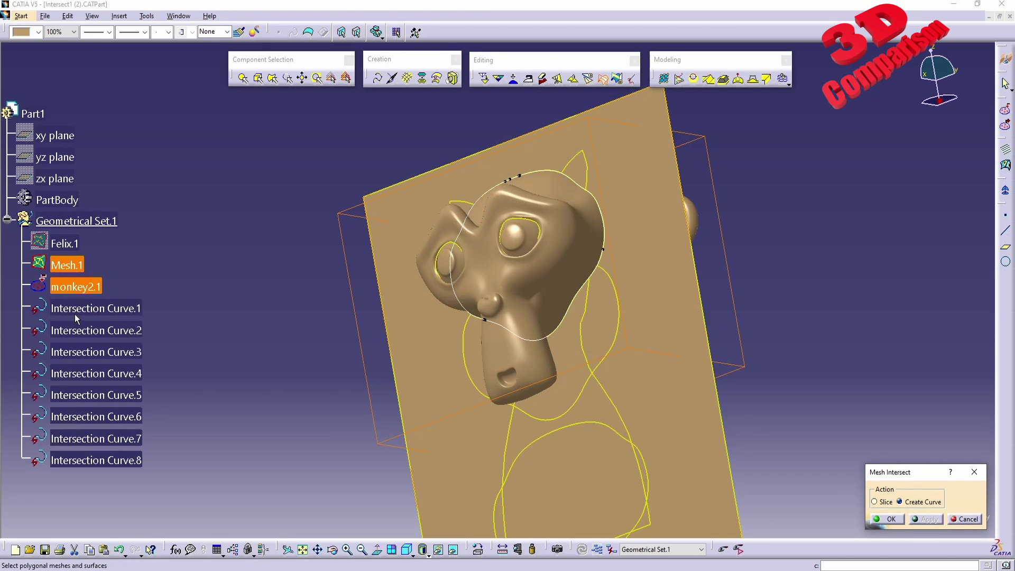
pyautogui.click(892, 519)
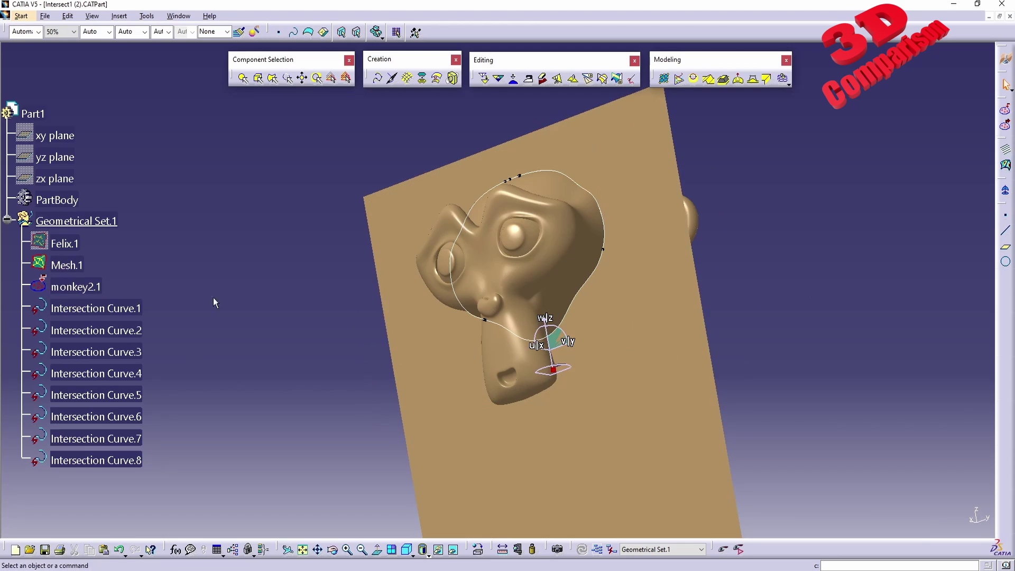
# Step: Hide the monkey2.1 mesh and examine the intersection curves on the flat mesh
pyautogui.rightClick(84, 287)
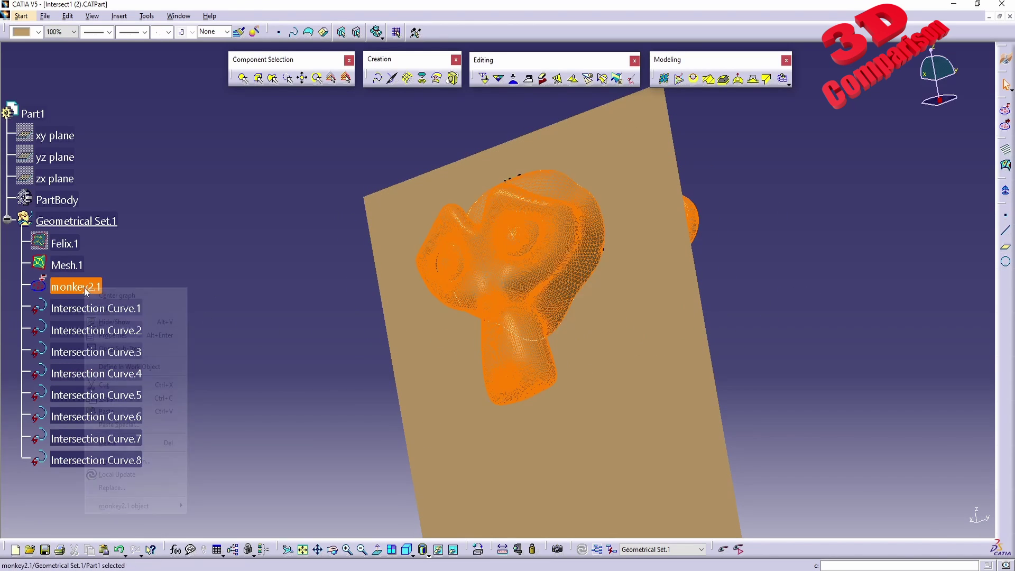
pyautogui.click(114, 321)
pyautogui.moveTo(471, 249); pyautogui.dragTo(510, 227, button='middle')
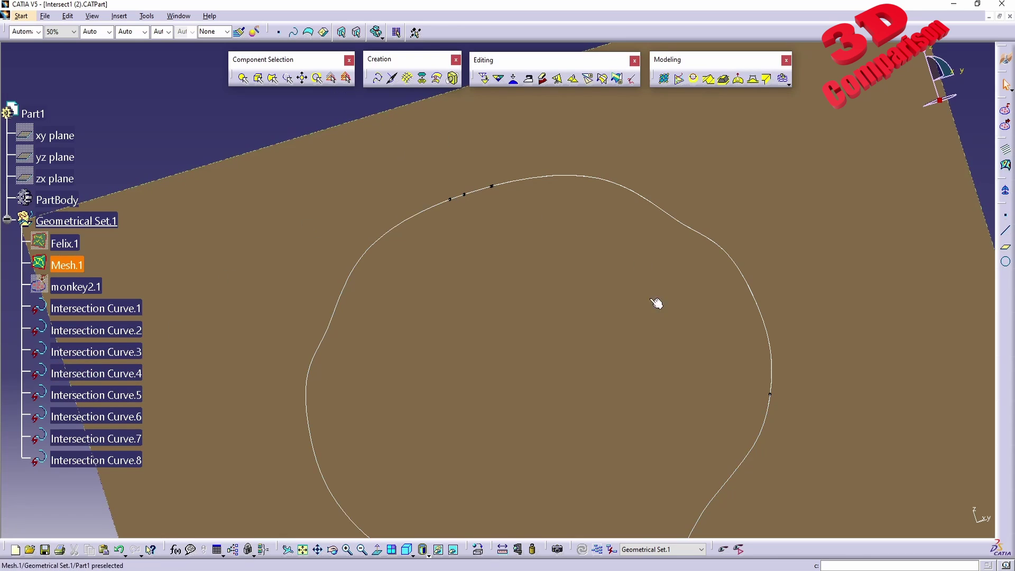
pyautogui.moveTo(657, 304); pyautogui.dragTo(528, 175, button='middle')
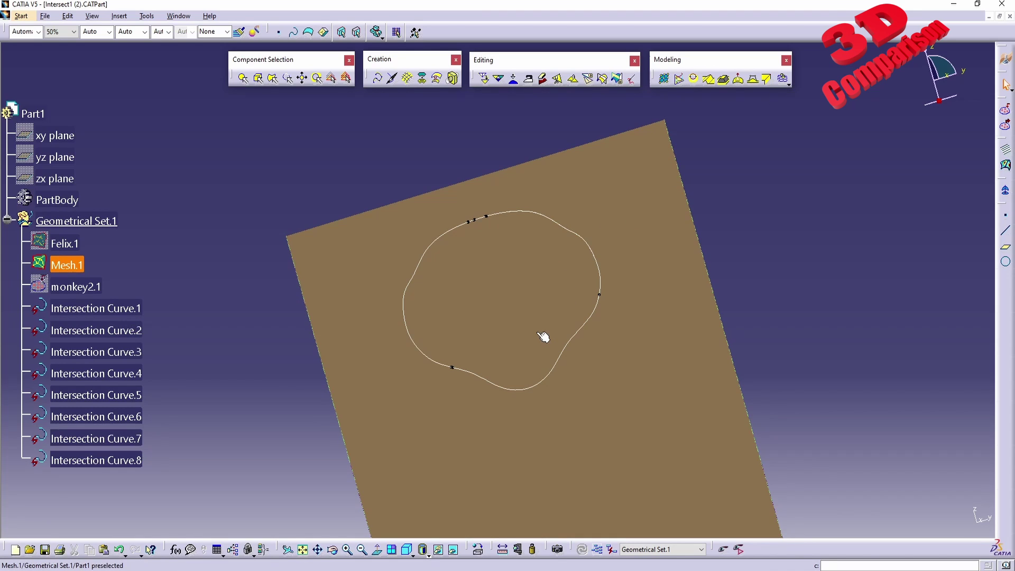
pyautogui.keyDown('ctrl'); pyautogui.moveTo(543, 337); pyautogui.dragTo(580, 317, button='middle'); pyautogui.keyUp('ctrl')
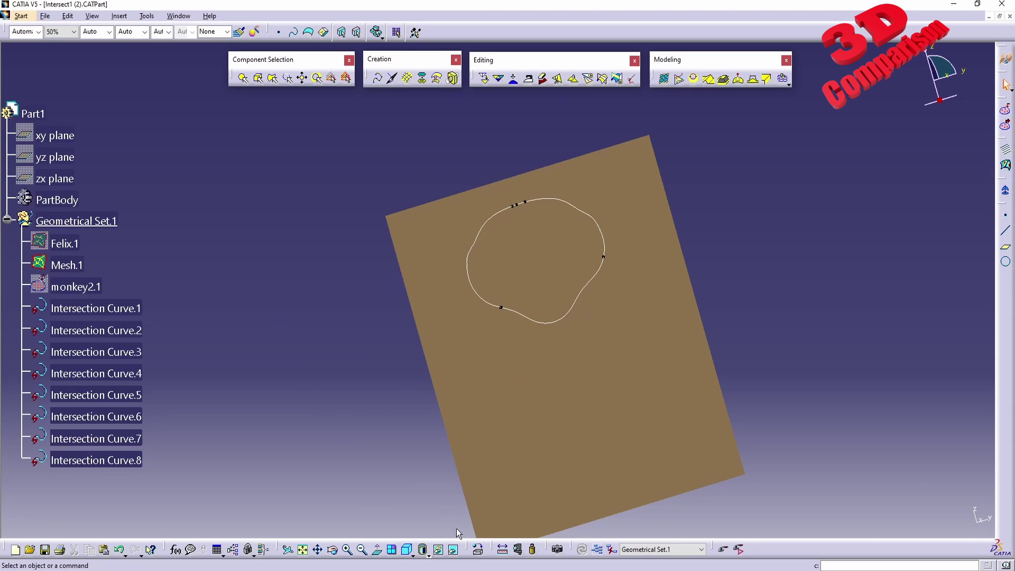
pyautogui.moveTo(455, 528); pyautogui.dragTo(11, 331)
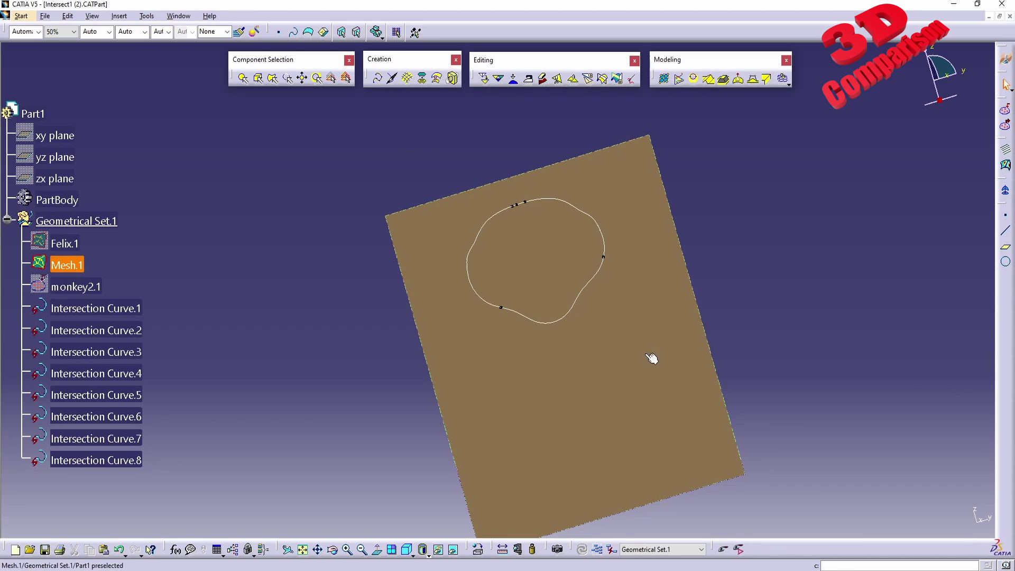
pyautogui.moveTo(685, 248); pyautogui.dragTo(993, 460)
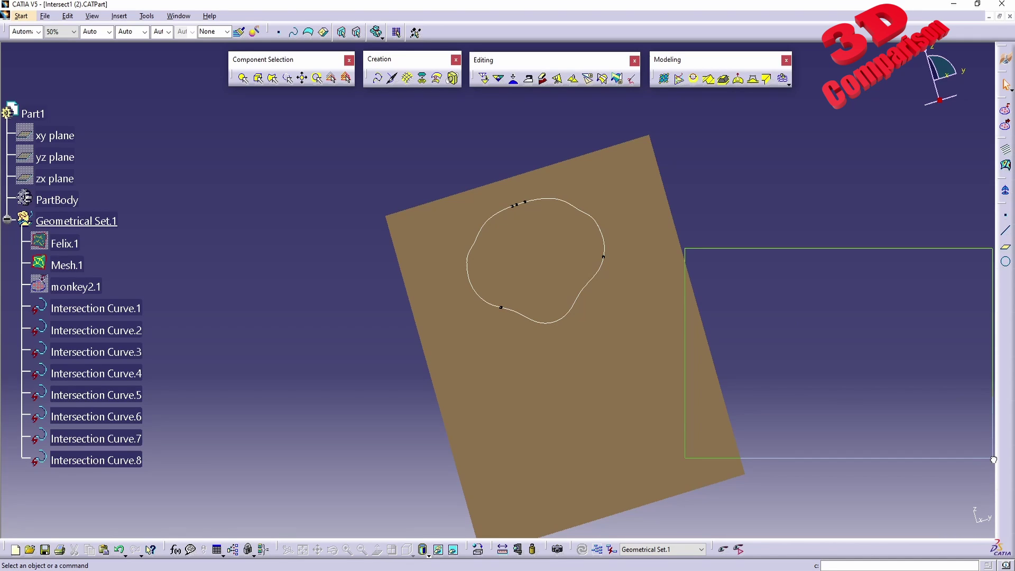
pyautogui.moveTo(993, 460); pyautogui.dragTo(995, 463)
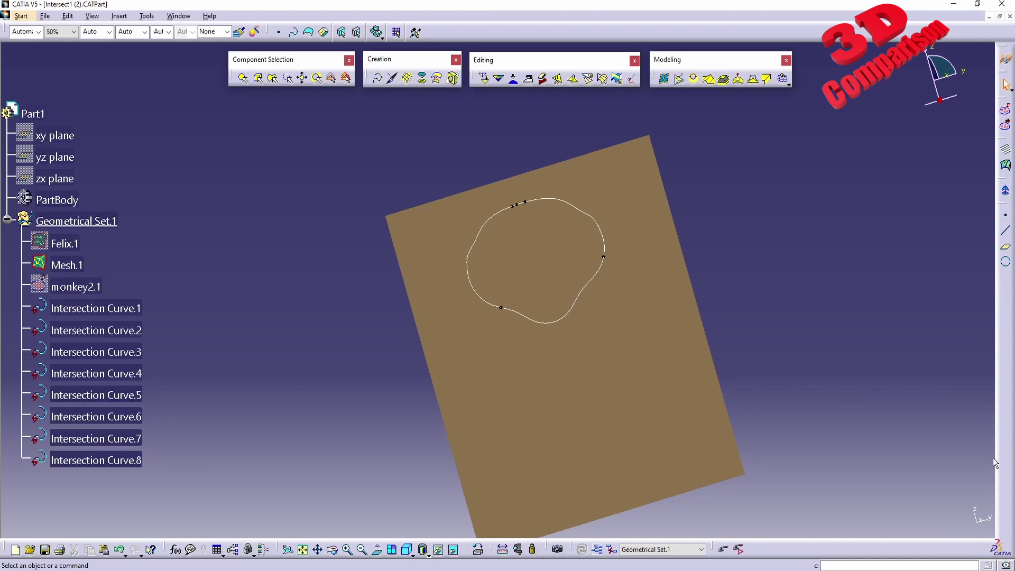